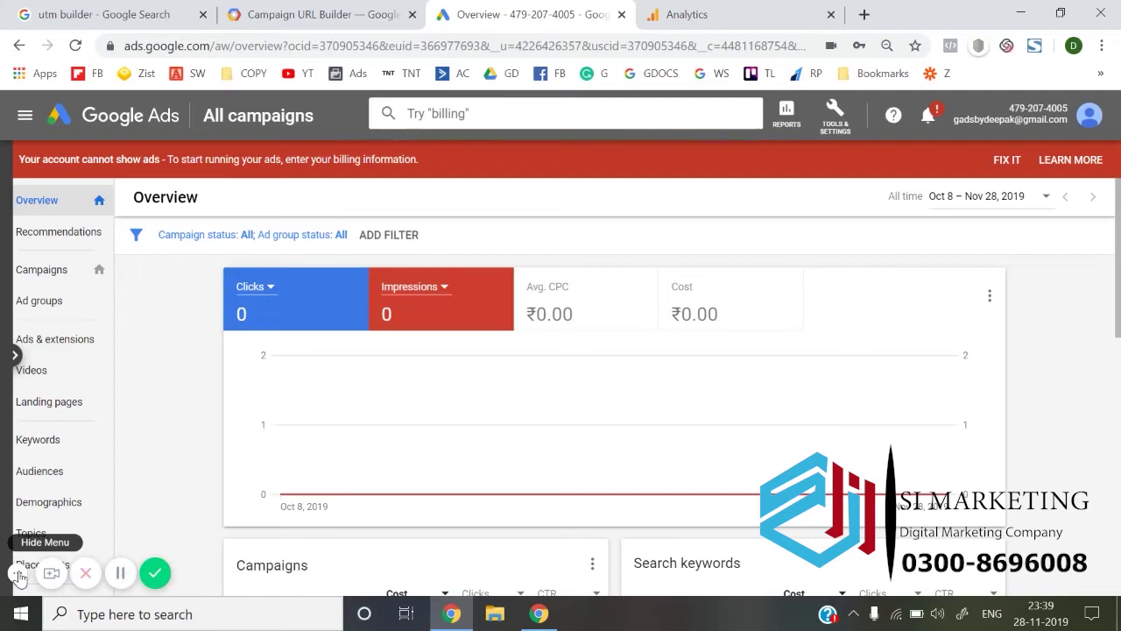
Switch to Analytics and open the Acquisition > Google Ads > Campaigns report.
left_click(19, 575)
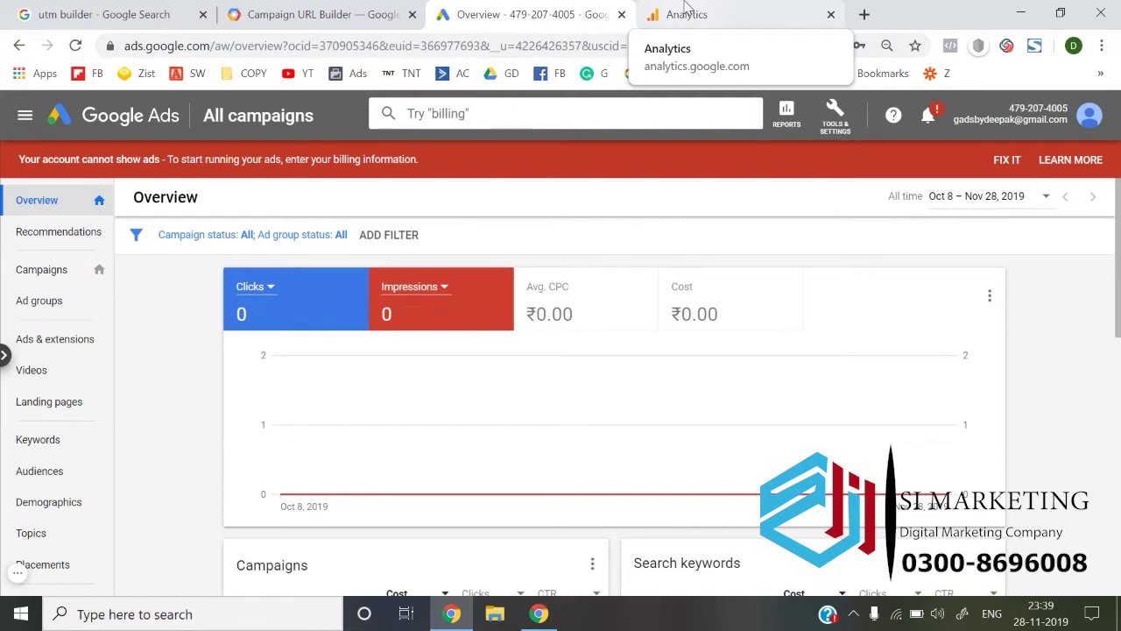
left_click(686, 10)
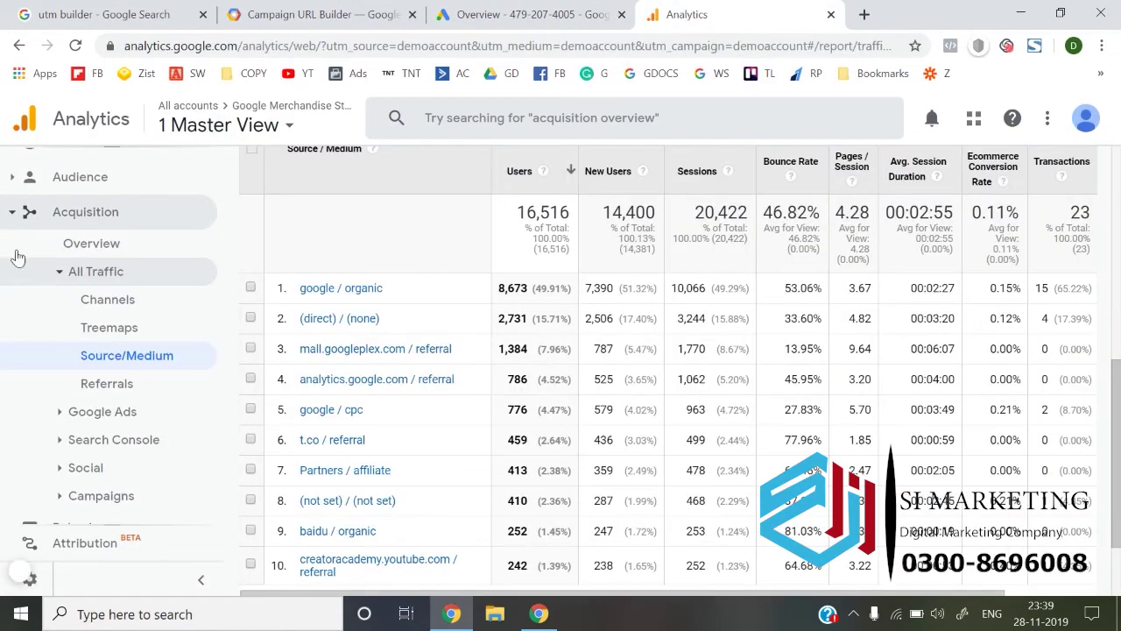
left_click(18, 219)
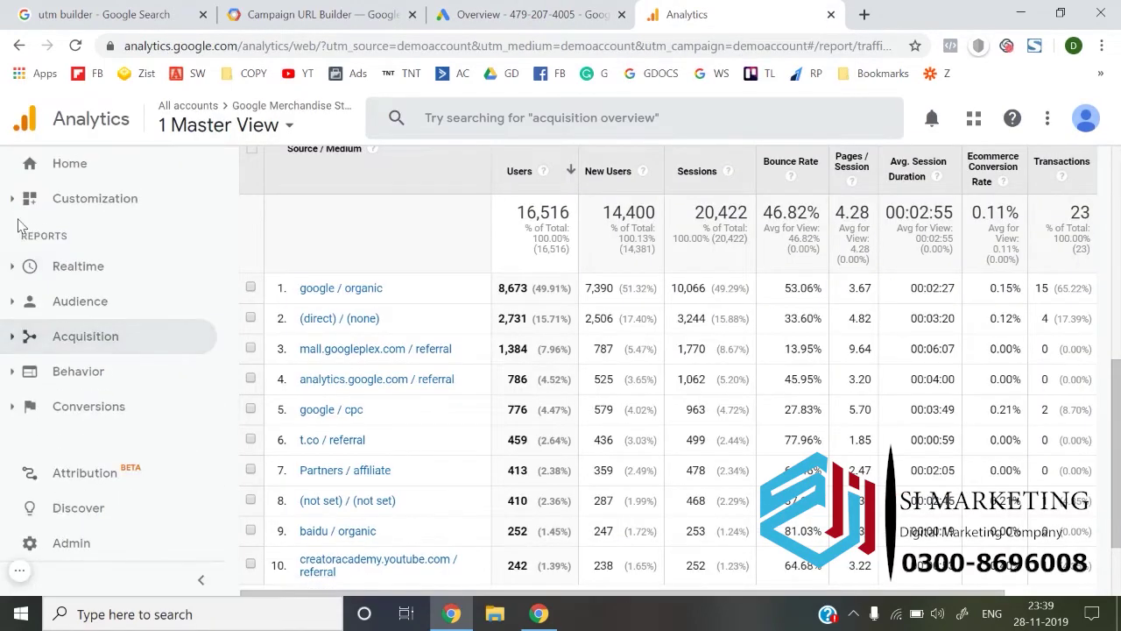
left_click(12, 350)
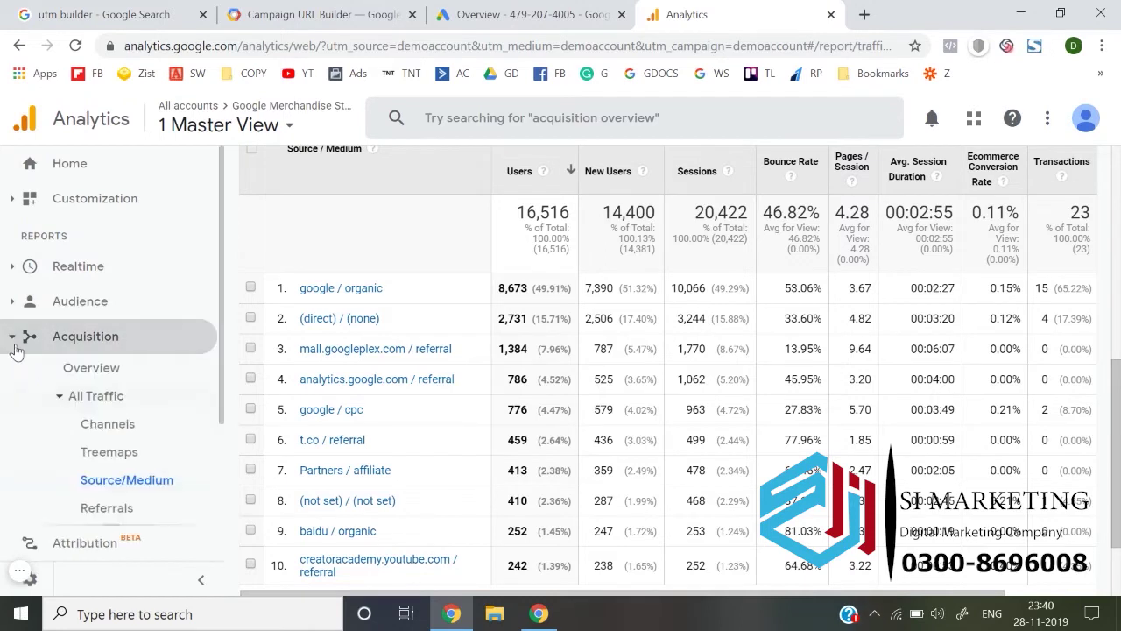
scroll(105, 429, "down", 1)
scroll(125, 438, "down", 1)
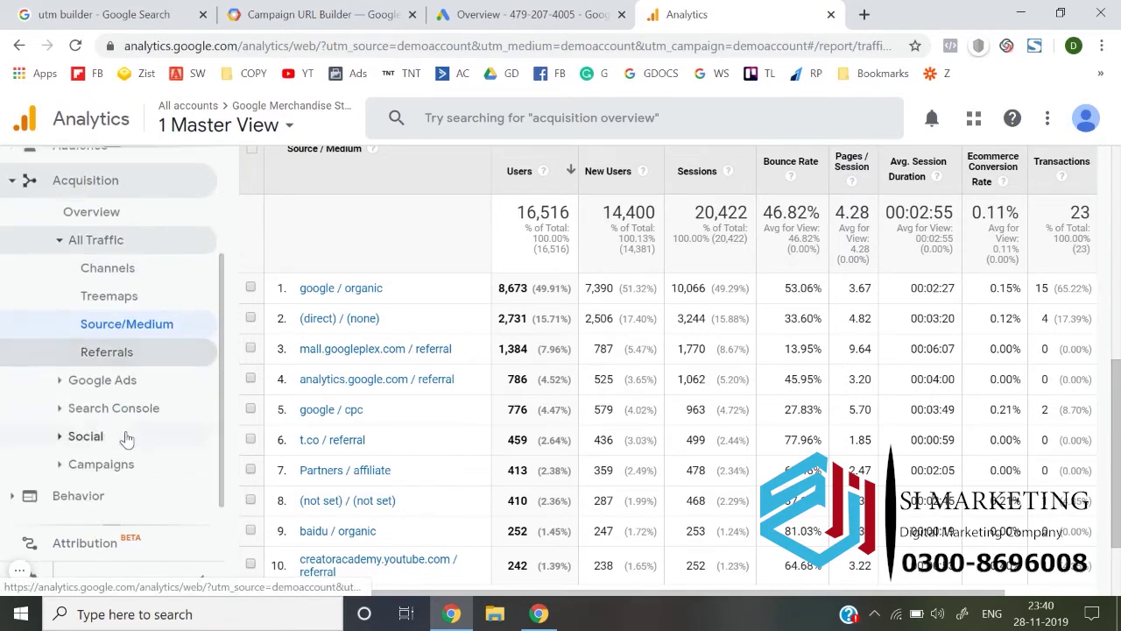
left_click(131, 385)
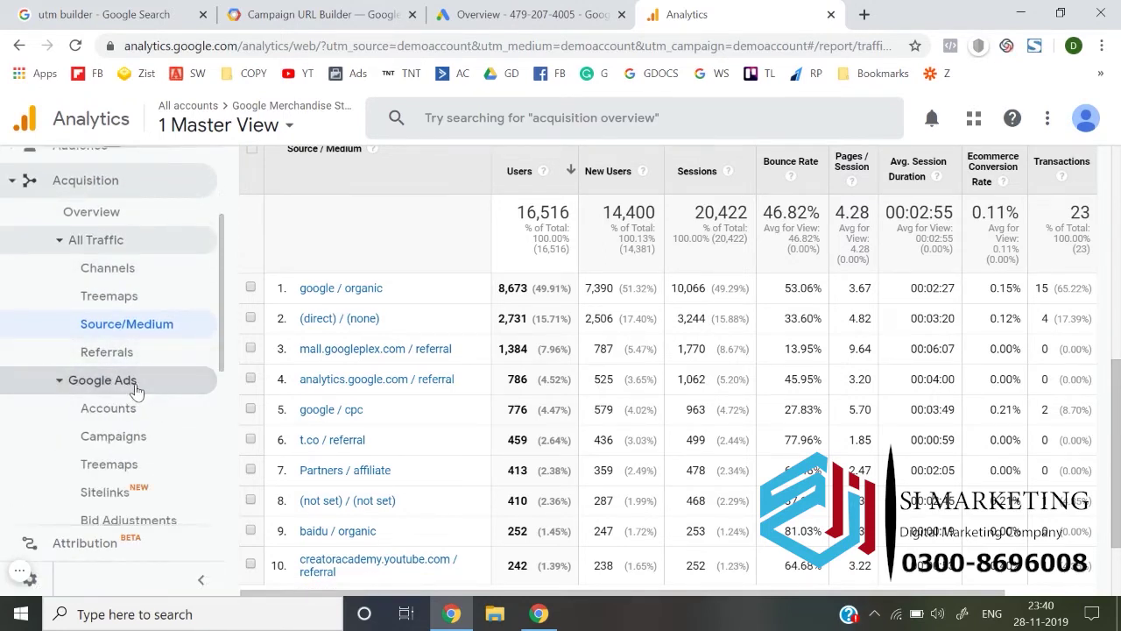
left_click(136, 437)
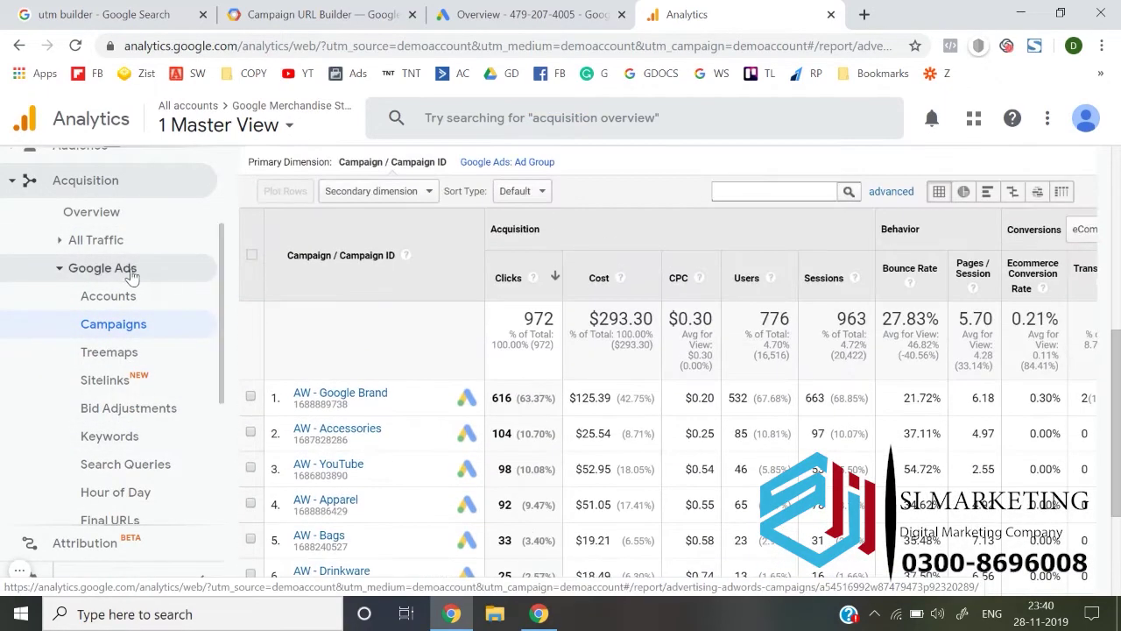
Open the Acquisition > All Traffic > Source/Medium report.
left_click(61, 268)
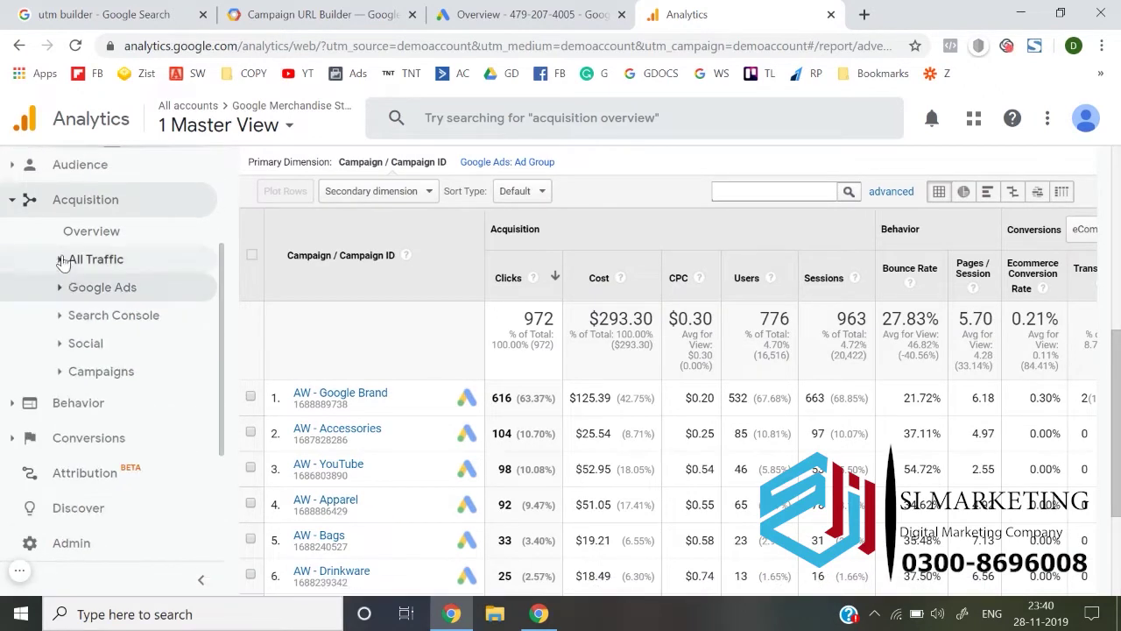
scroll(61, 271, "up", 3)
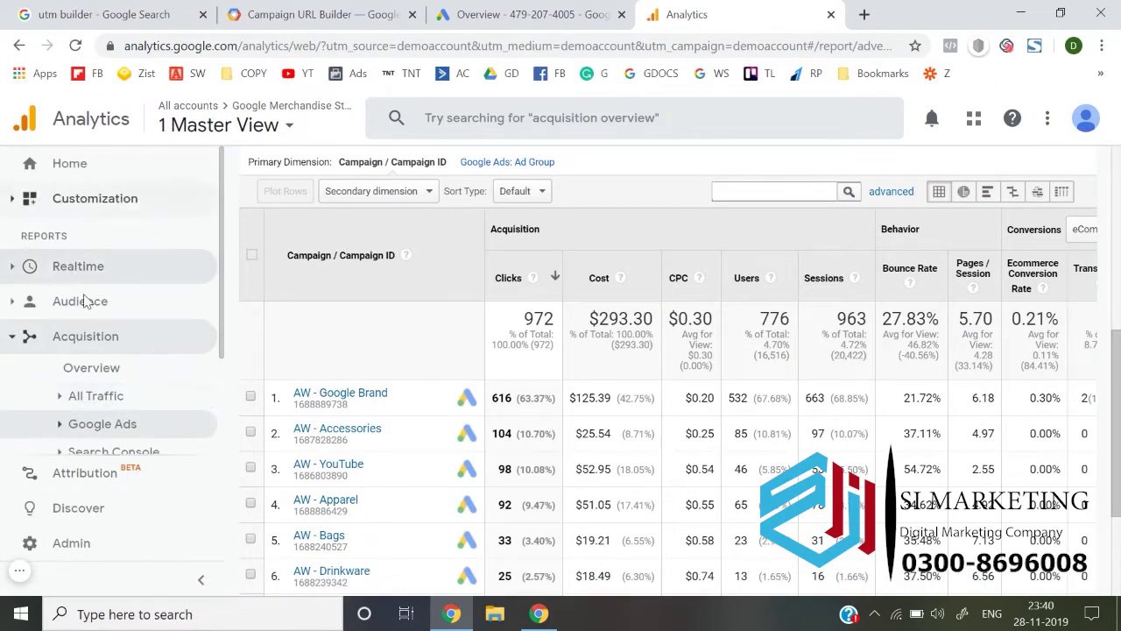
scroll(94, 353, "down", 2)
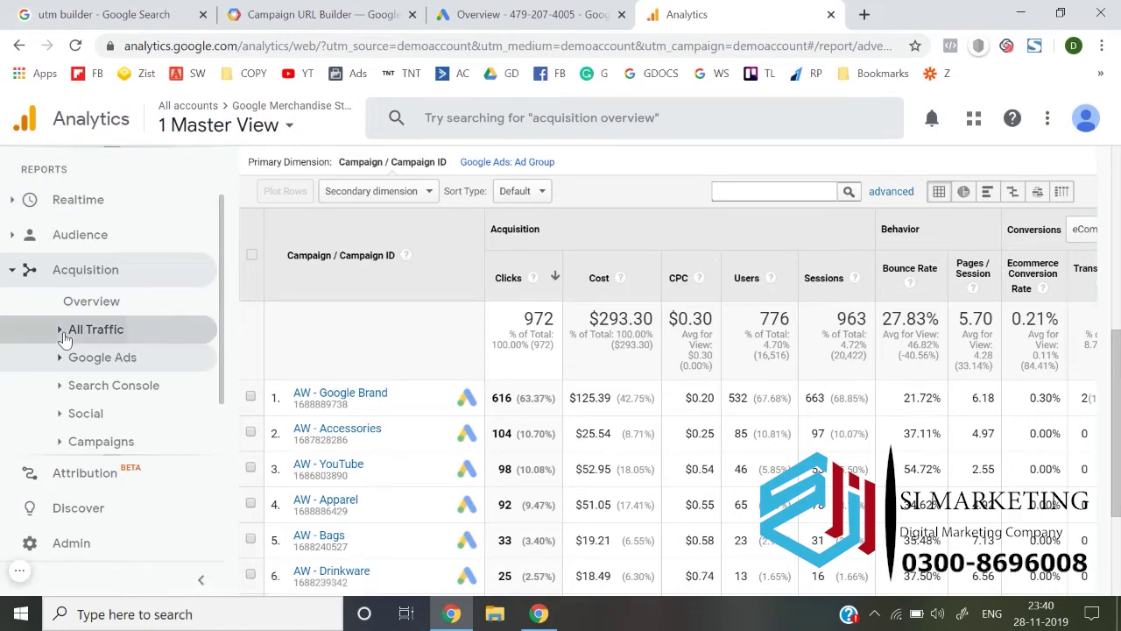
left_click(61, 331)
scroll(88, 359, "down", 1)
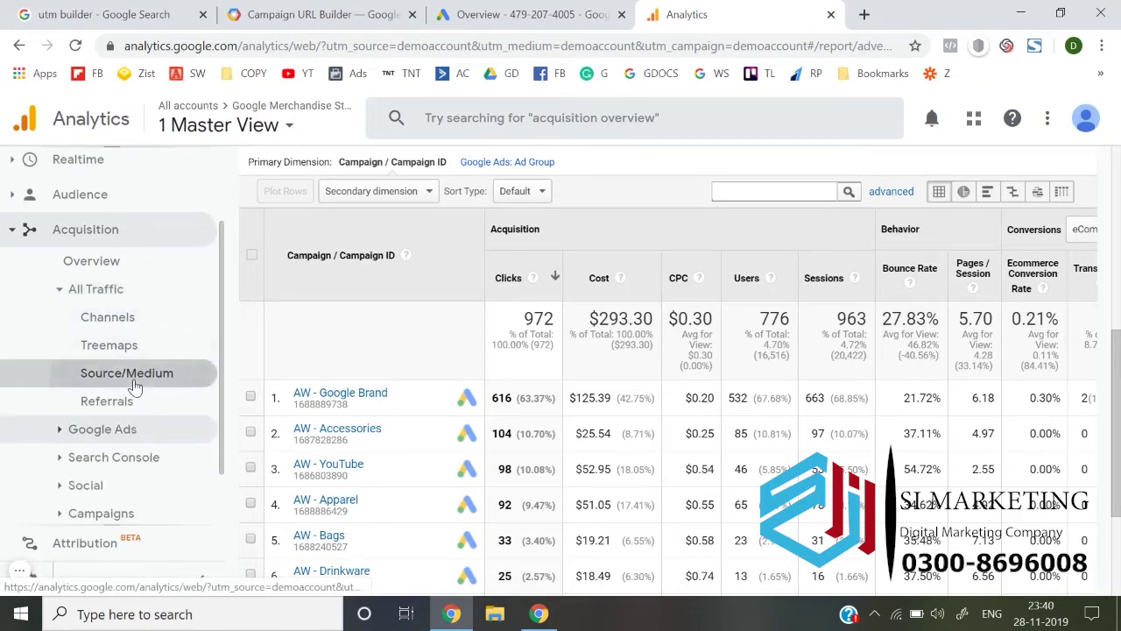
left_click(133, 384)
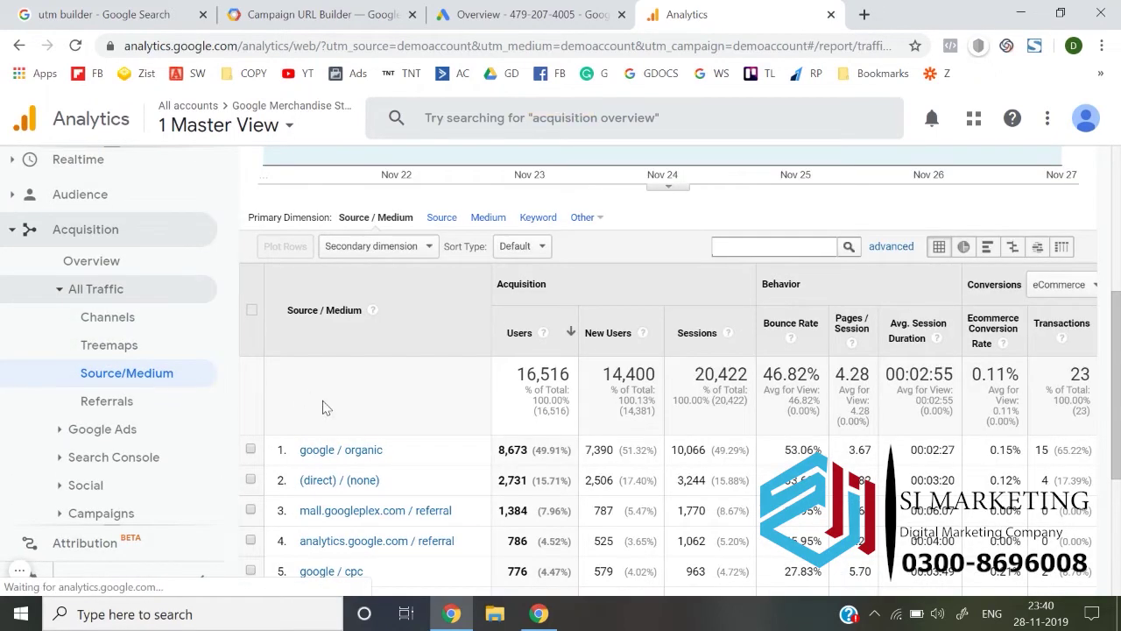
scroll(322, 405, "down", 3)
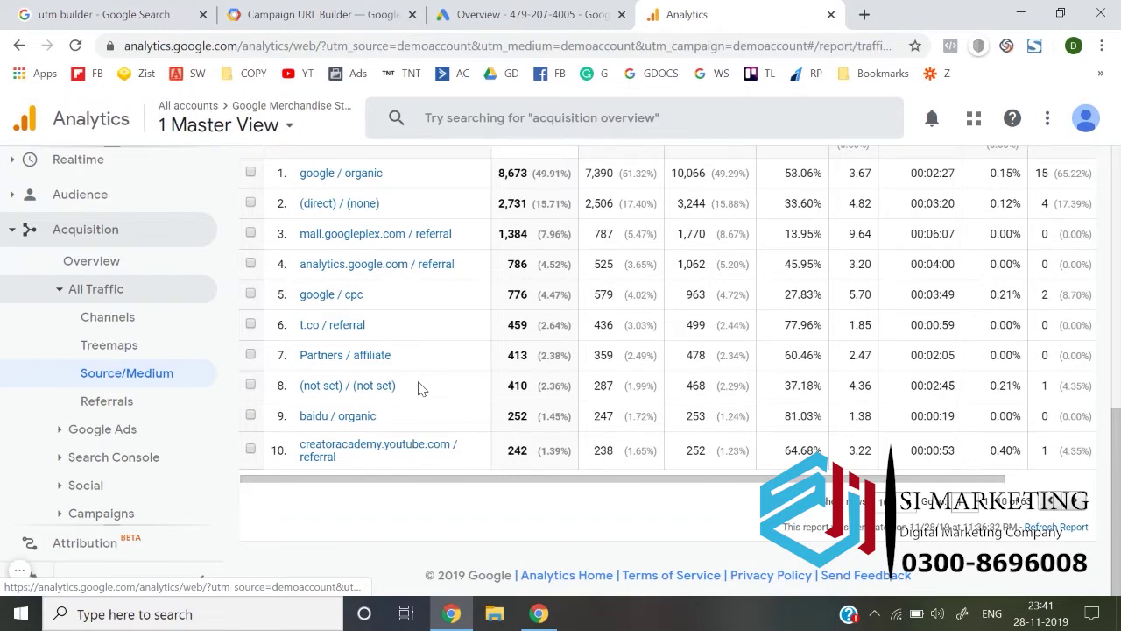
scroll(419, 388, "up", 5)
scroll(419, 388, "up", 1)
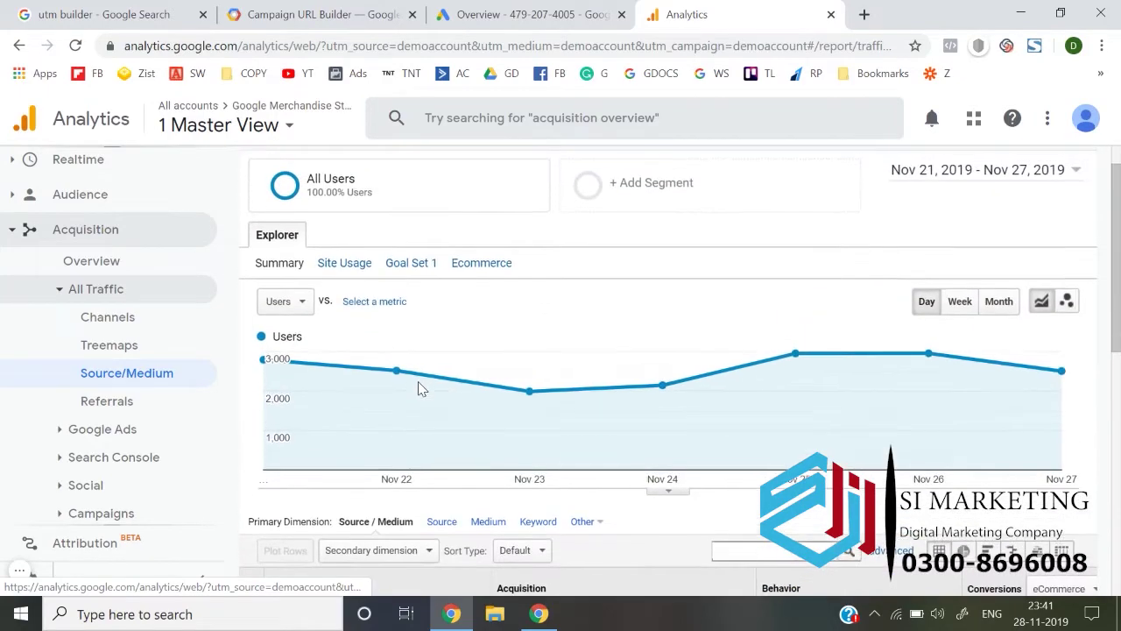
scroll(418, 388, "down", 2)
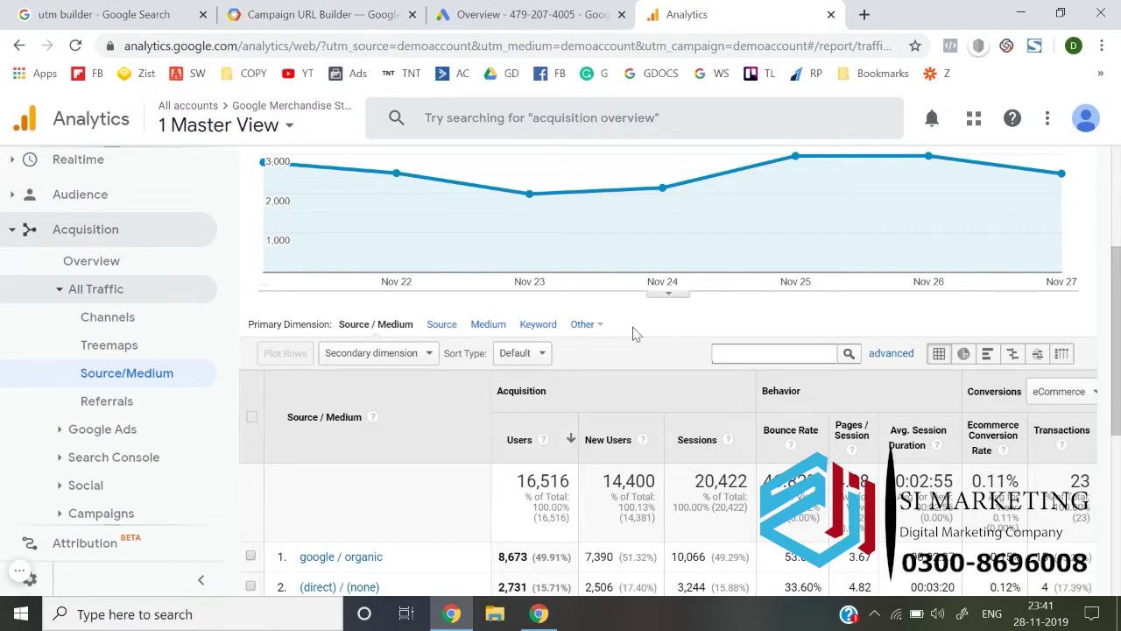
Switch to the Campaign URL Builder tab and scroll down to its blank campaign form.
left_click(341, 11)
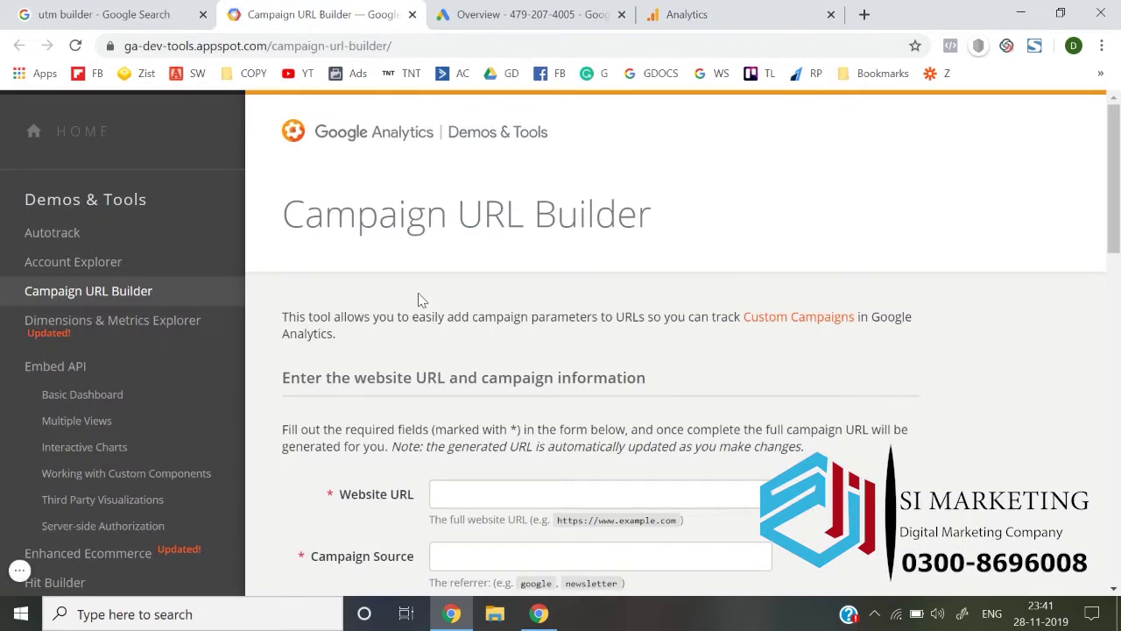
scroll(419, 299, "down", 2)
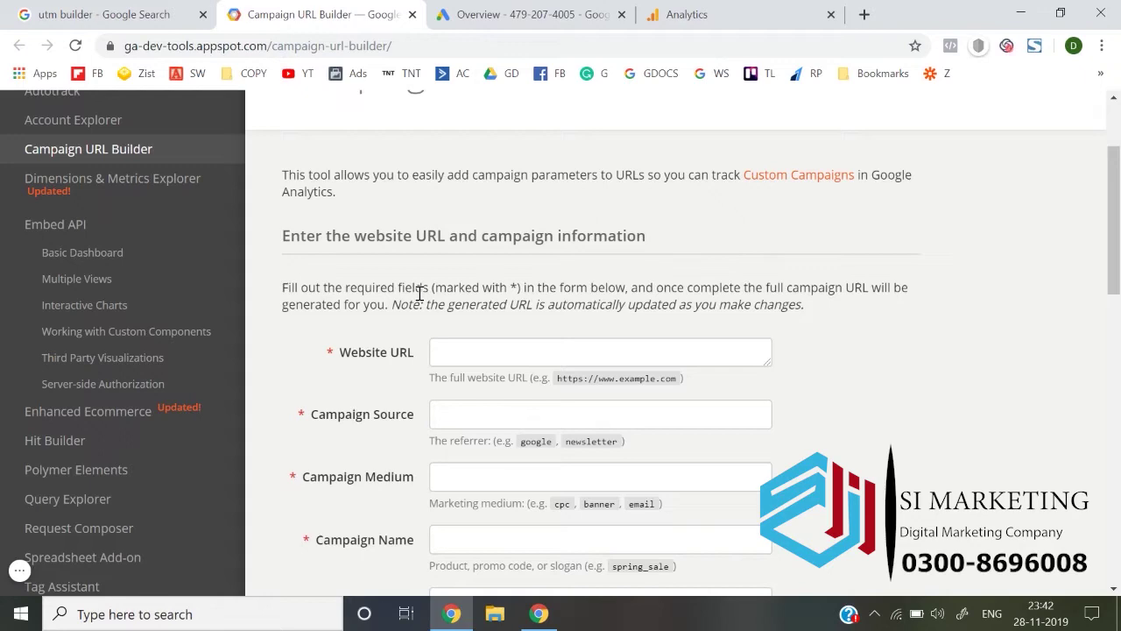
left_click(525, 14)
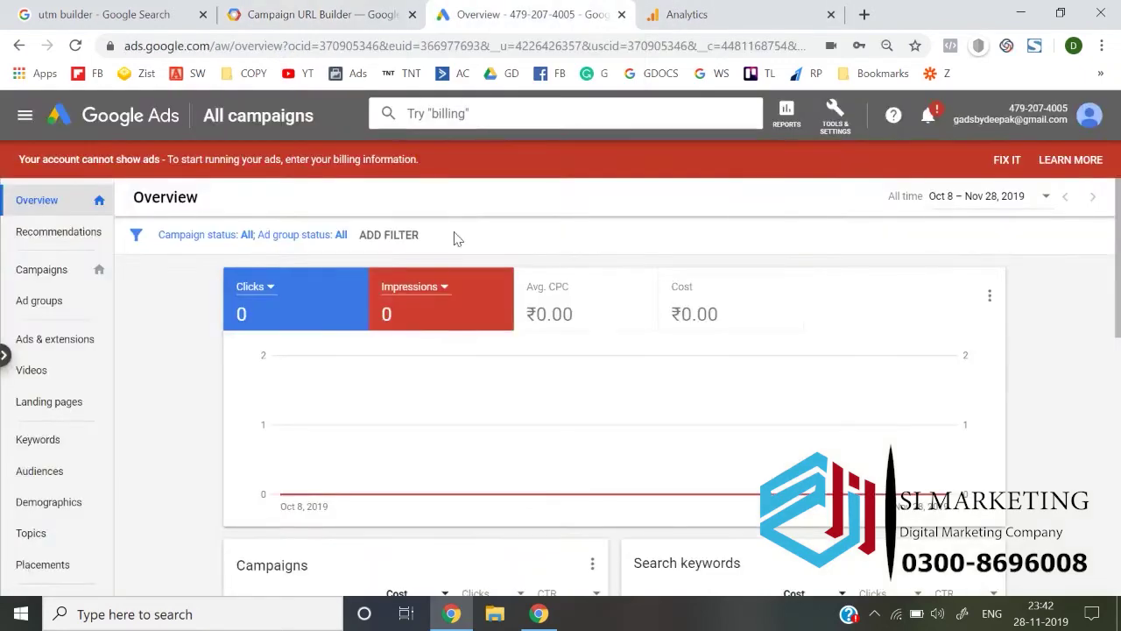
left_click(724, 11)
scroll(469, 350, "down", 2)
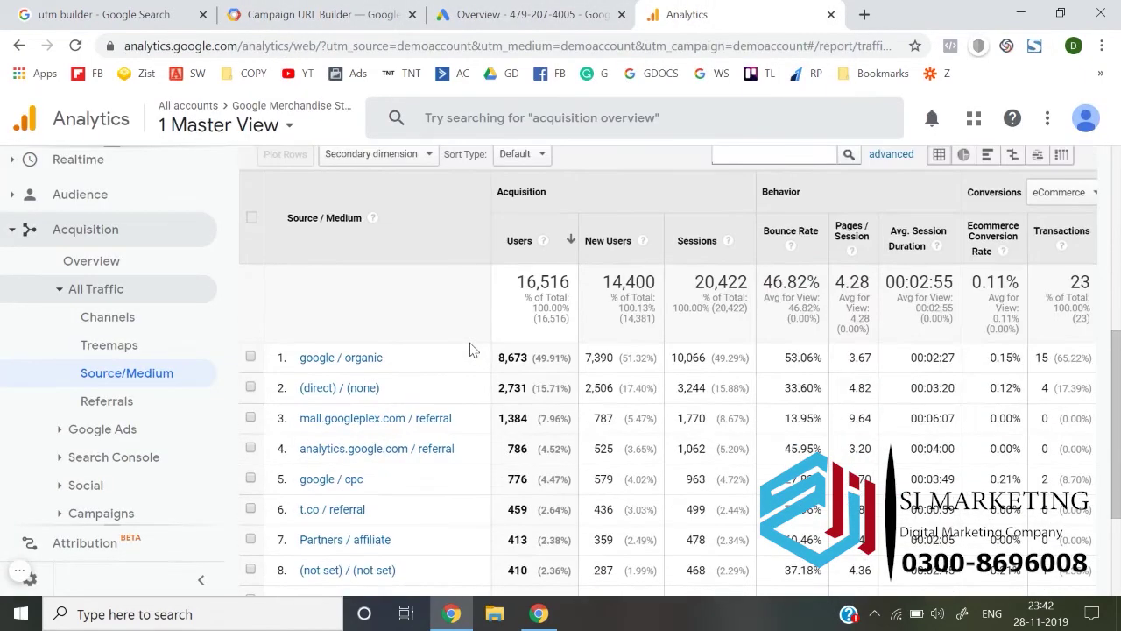
left_click(359, 359)
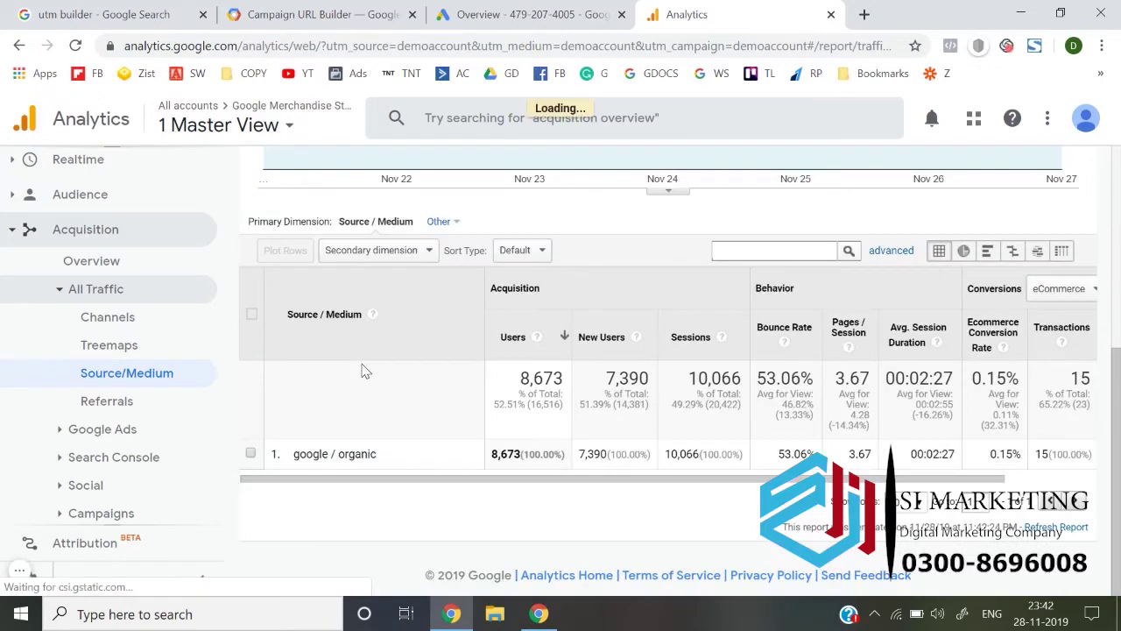
scroll(200, 408, "down", 1)
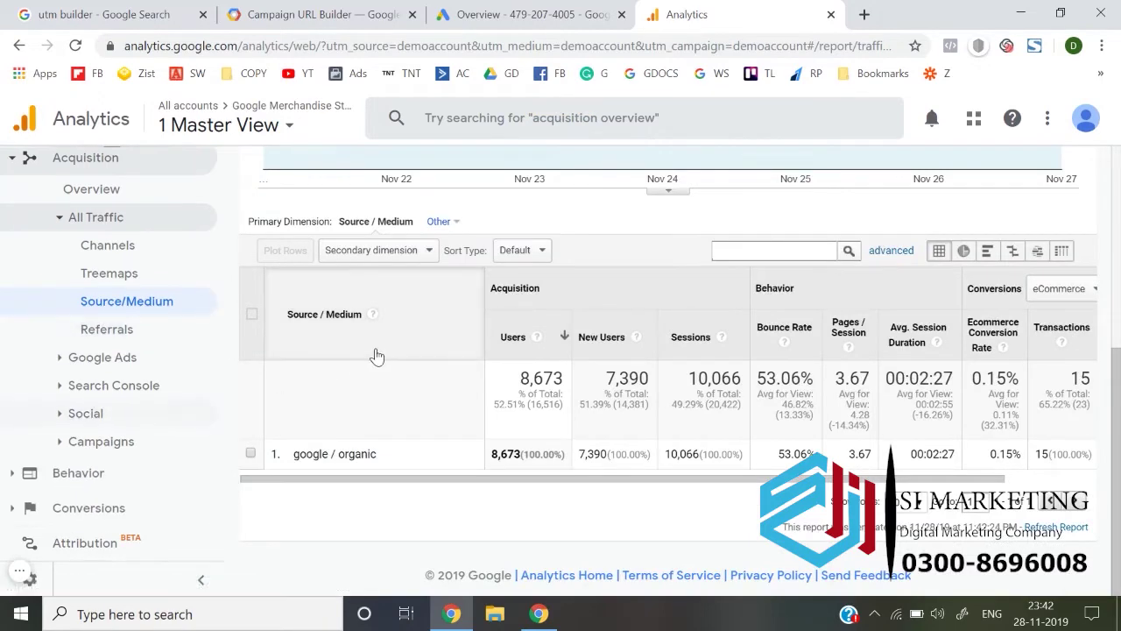
scroll(375, 353, "up", 1)
left_click(16, 46)
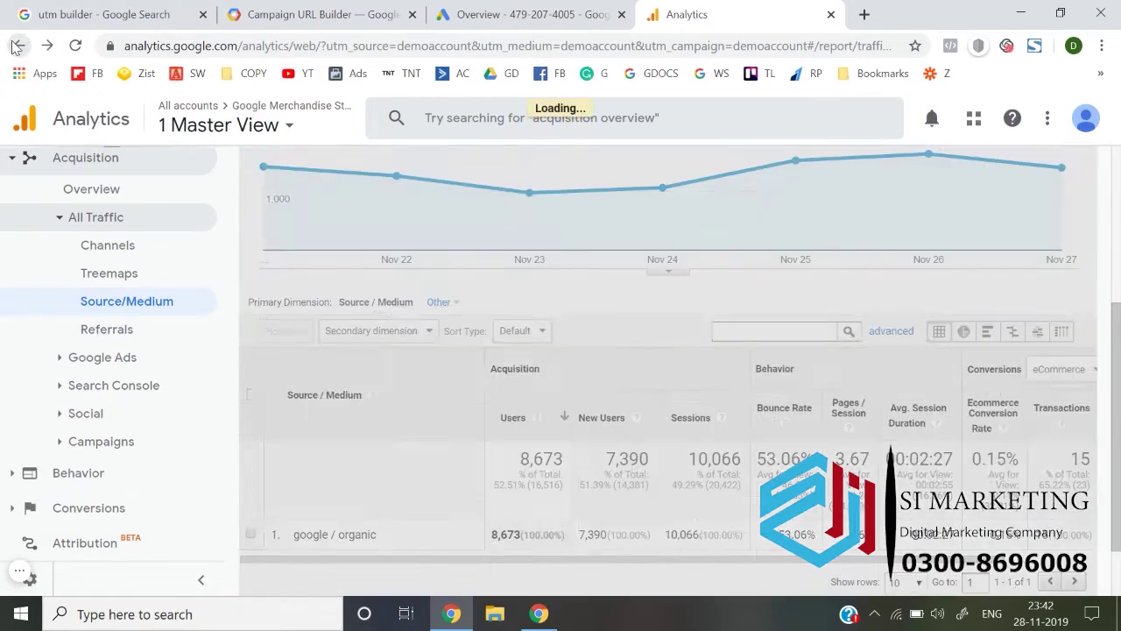
Enter thinknthrive.in/wordp as the Website URL, correcting the misspelled domain.
left_click(324, 12)
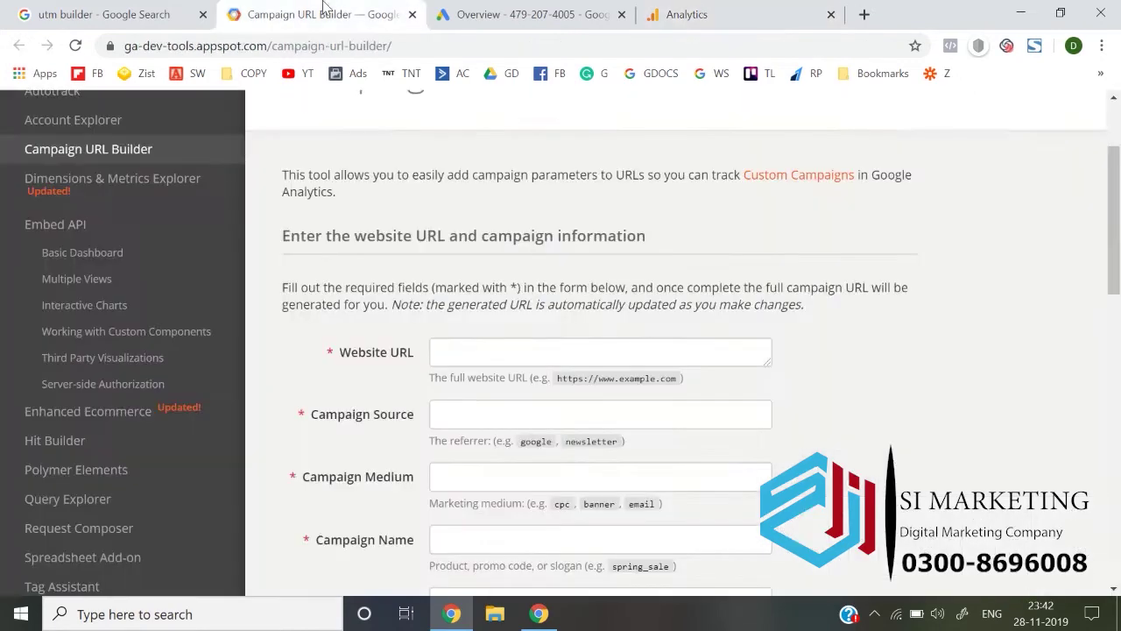
left_click(454, 347)
left_click(477, 348)
type("thin")
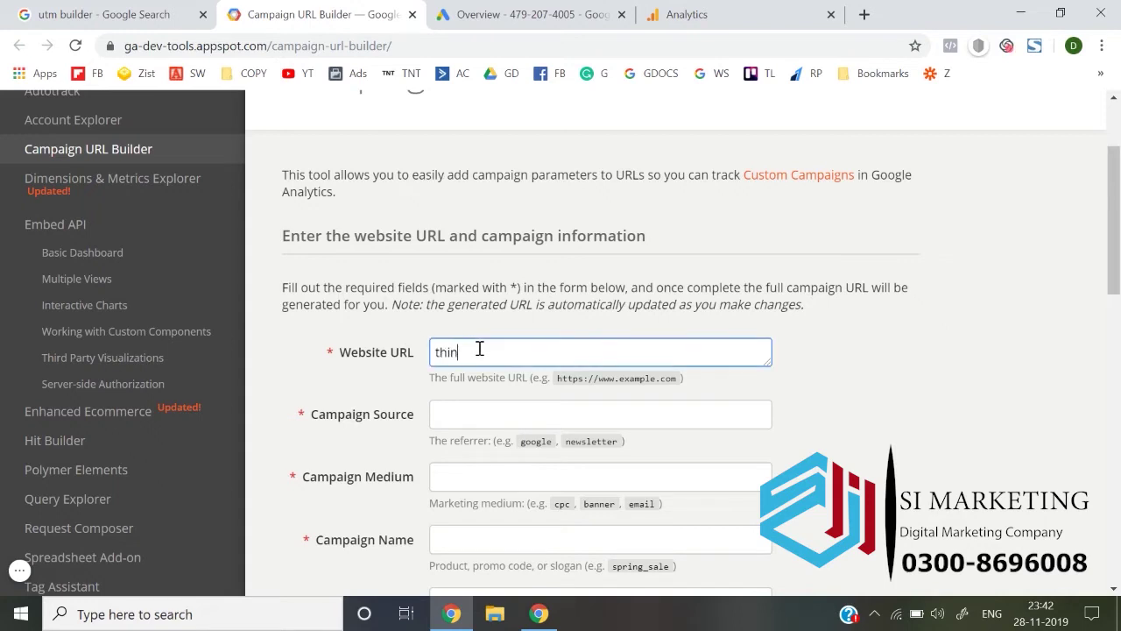
type("kntur")
type("ve")
type(".in/wo")
type("rdp")
left_click(480, 348)
type("h")
left_click(861, 401)
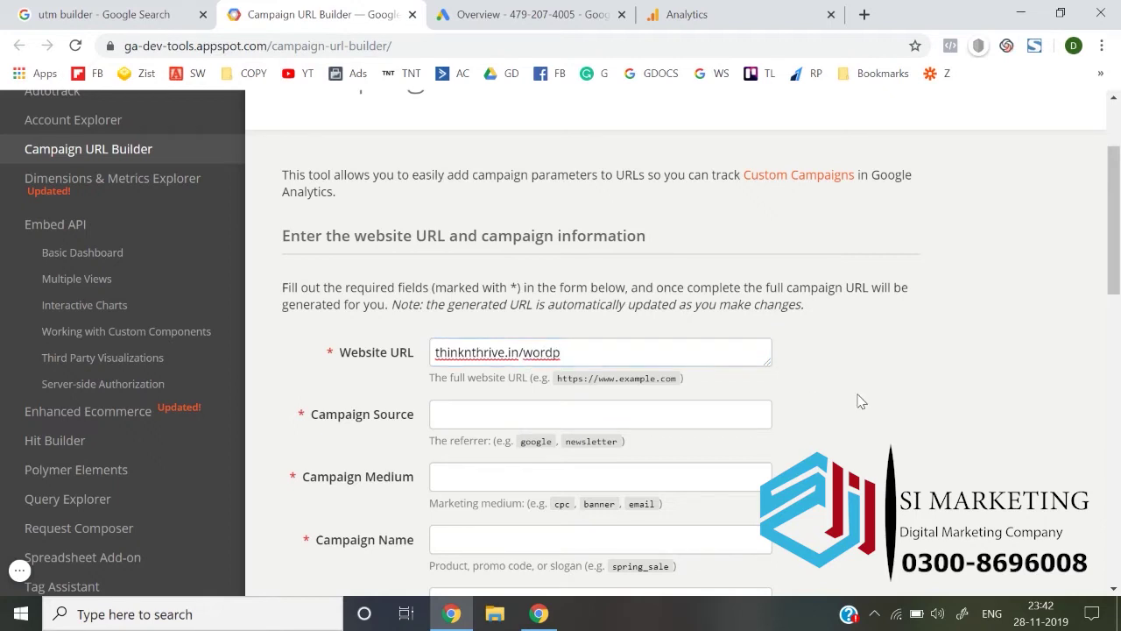
scroll(592, 362, "down", 1)
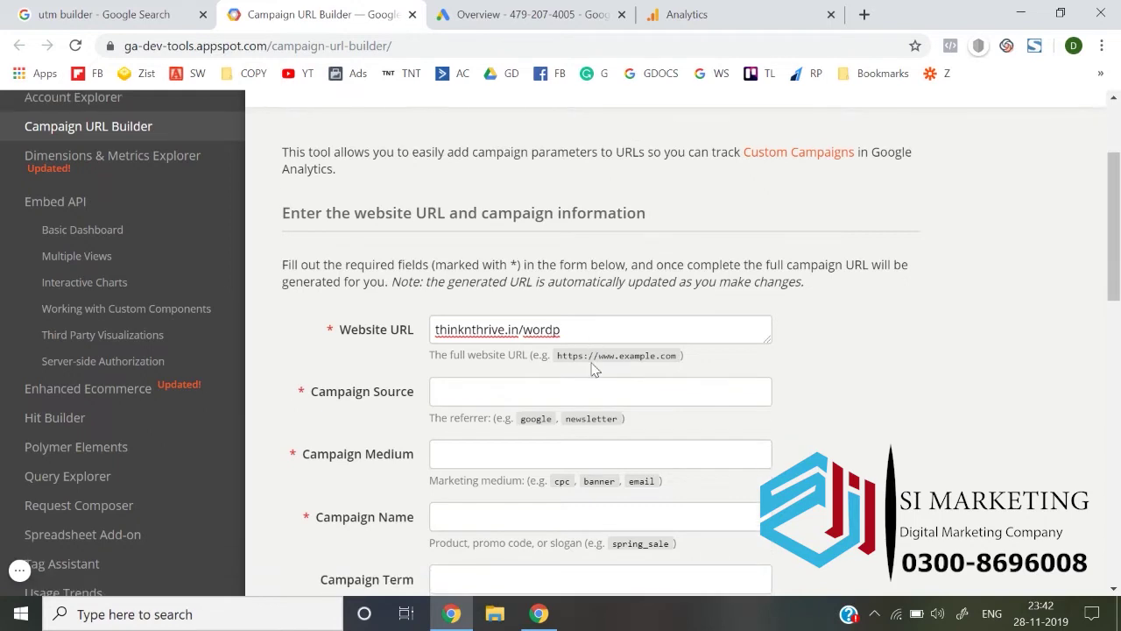
scroll(592, 368, "down", 1)
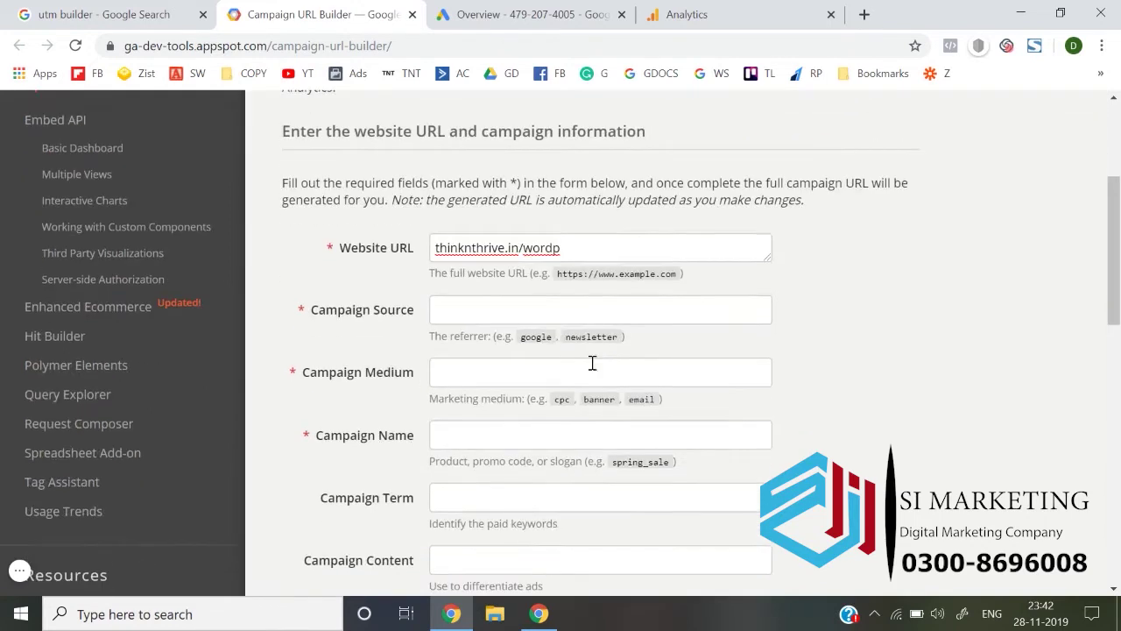
Type google into the Campaign Source field, dismissing the autofill list.
left_click(492, 310)
left_click(909, 329)
left_click(650, 309)
type("google")
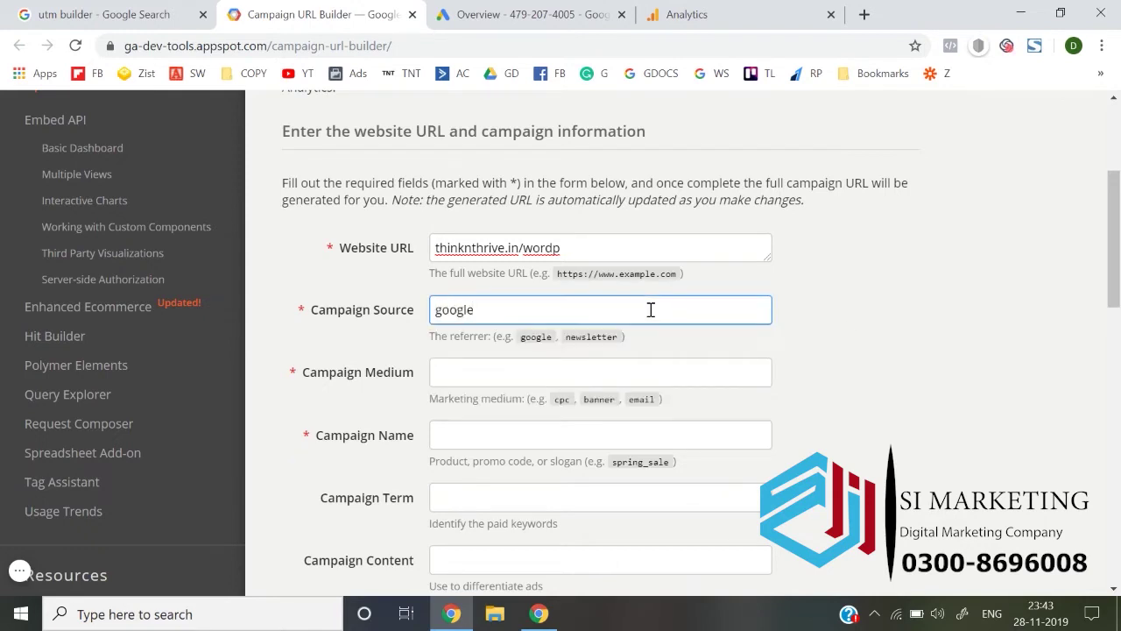
left_click(896, 407)
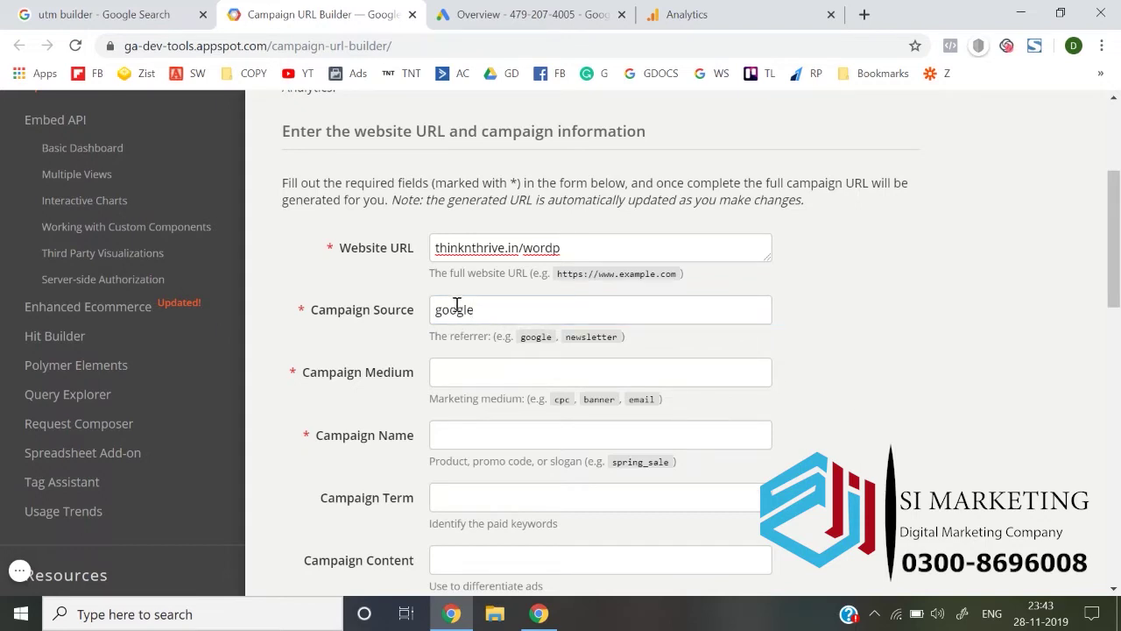
left_click_drag(491, 312, 442, 319)
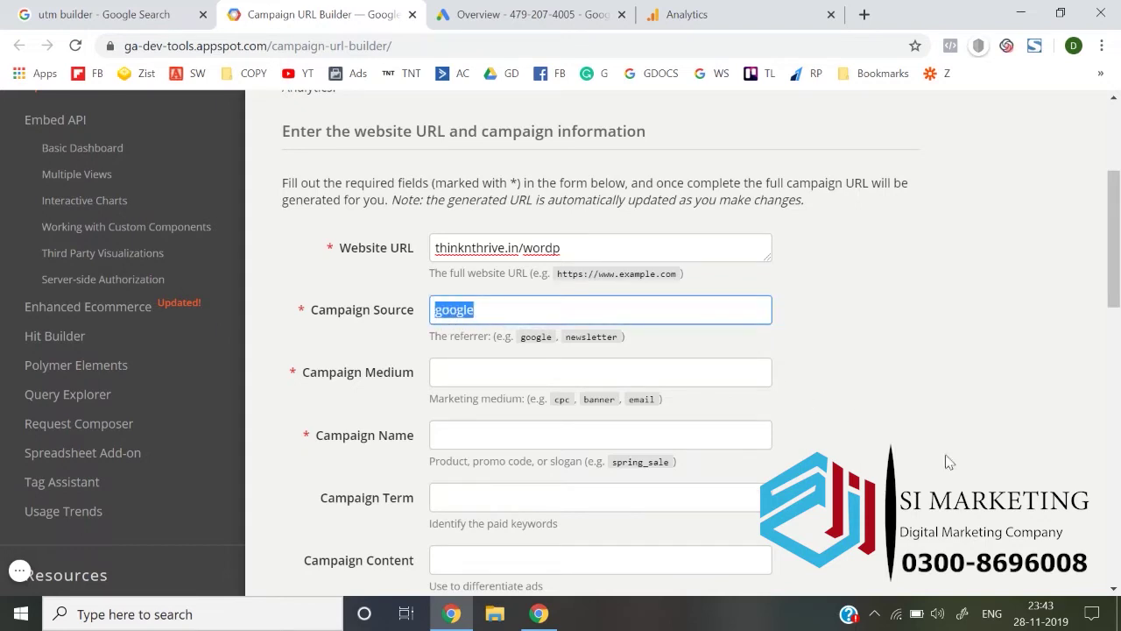
left_click(1018, 463)
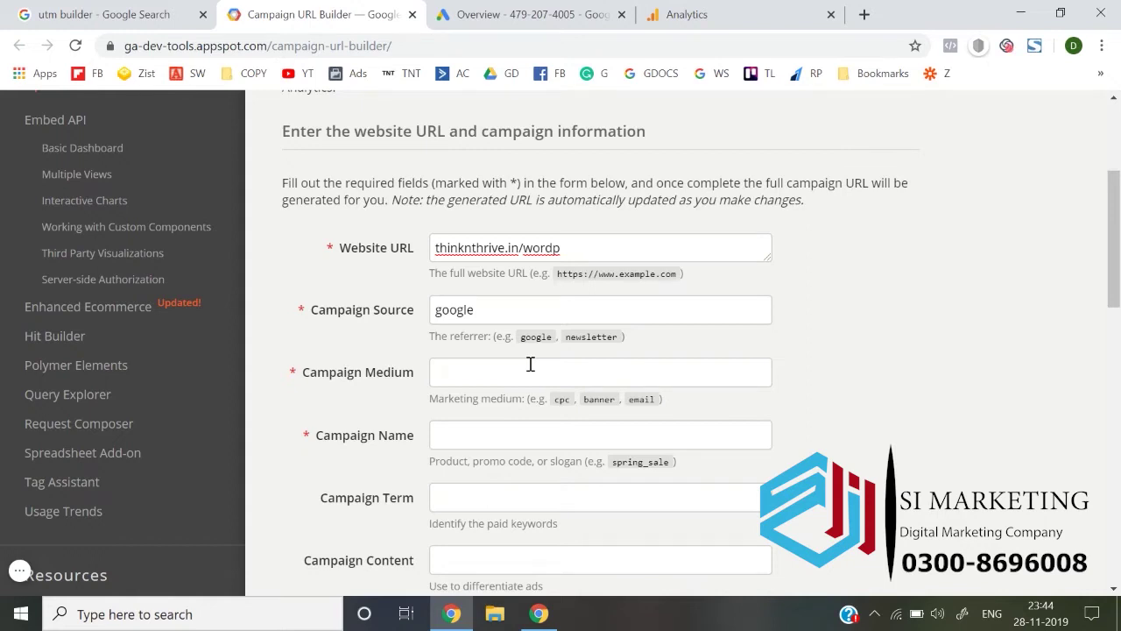
Enter searchad as the Campaign Medium.
left_click(530, 363)
type("searcha")
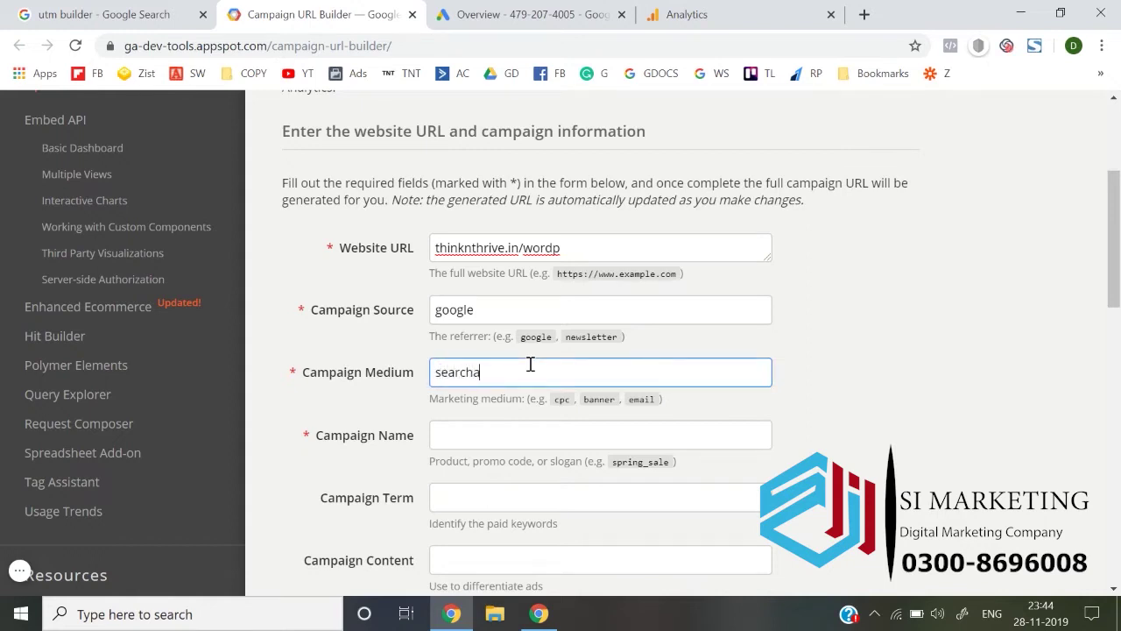
type("d")
left_click(921, 435)
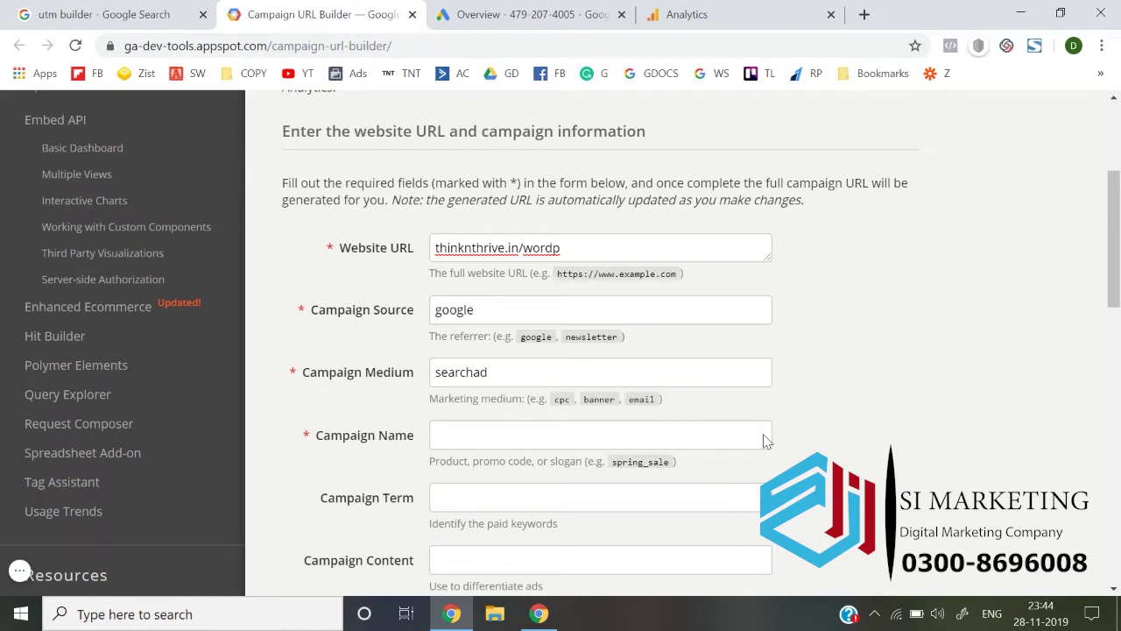
Enter delhi1824 as the Campaign Name, dismissing autofill suggestions.
left_click(718, 433)
left_click(884, 451)
scroll(882, 451, "down", 1)
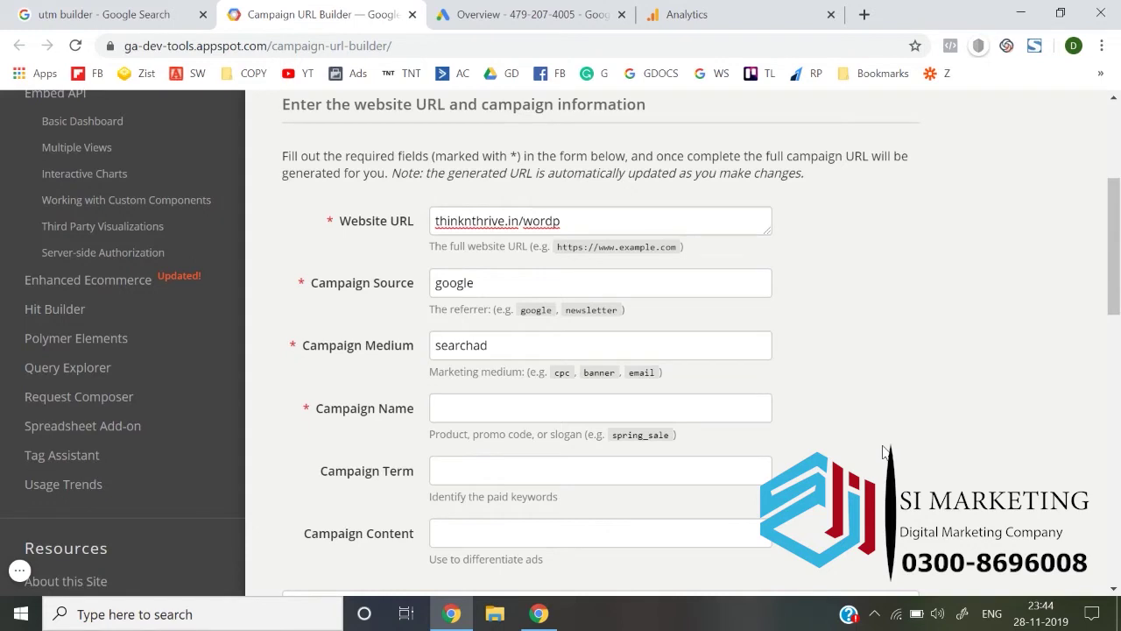
left_click(700, 416)
type("d")
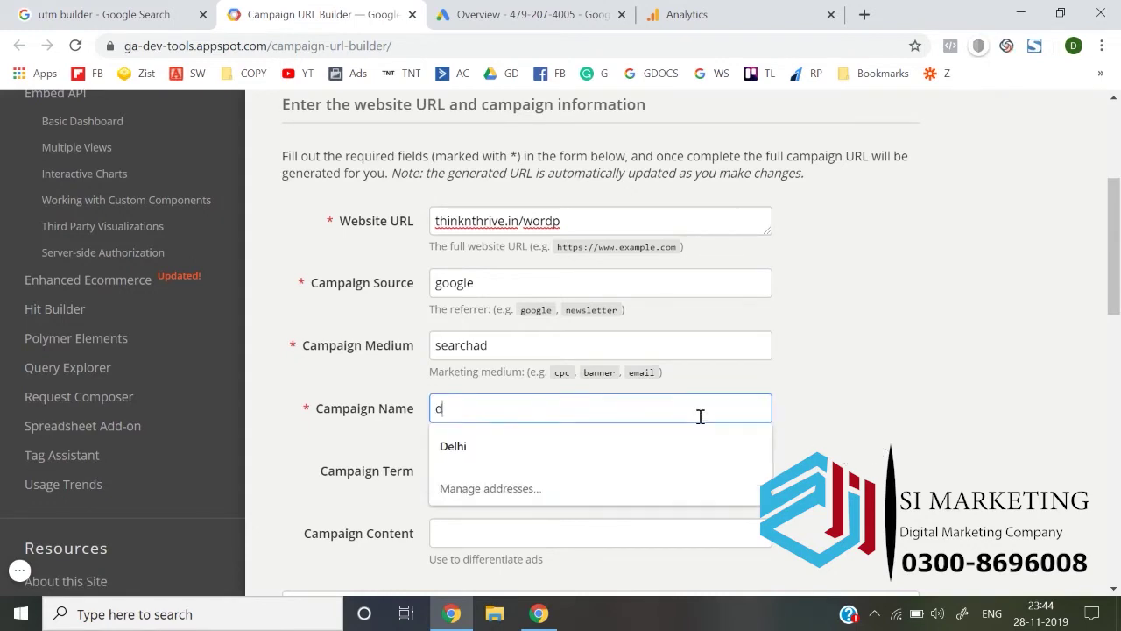
type("elhi18")
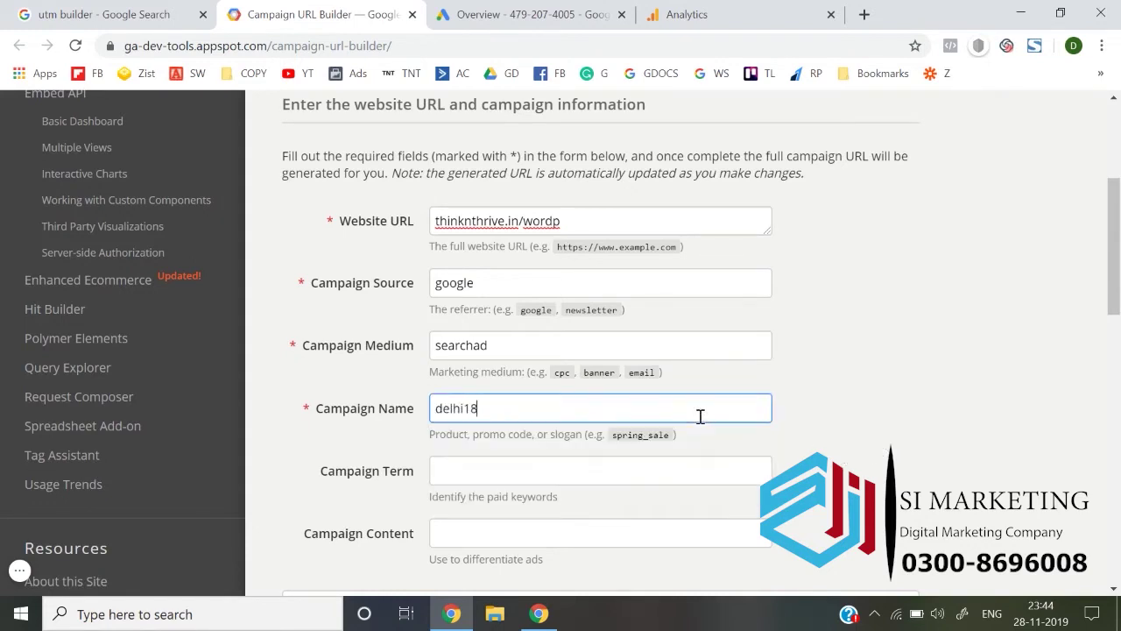
type("24")
left_click(913, 471)
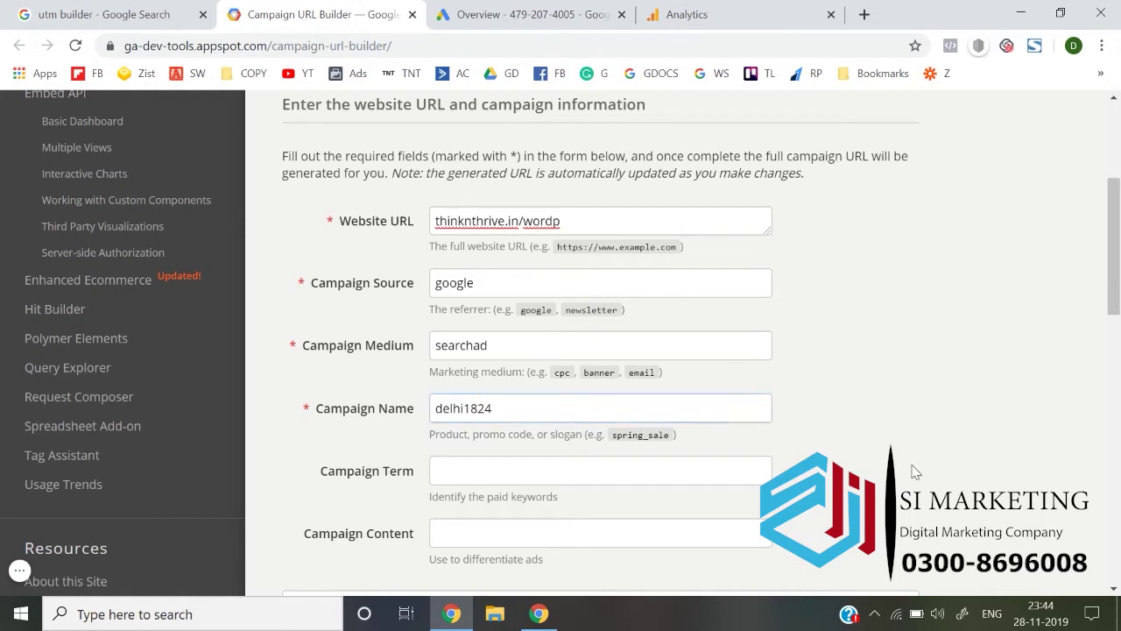
Copy the generated URL tagged utm_source=google, utm_medium=searchad, utm_campaign=delhi1824.
scroll(913, 471, "down", 1)
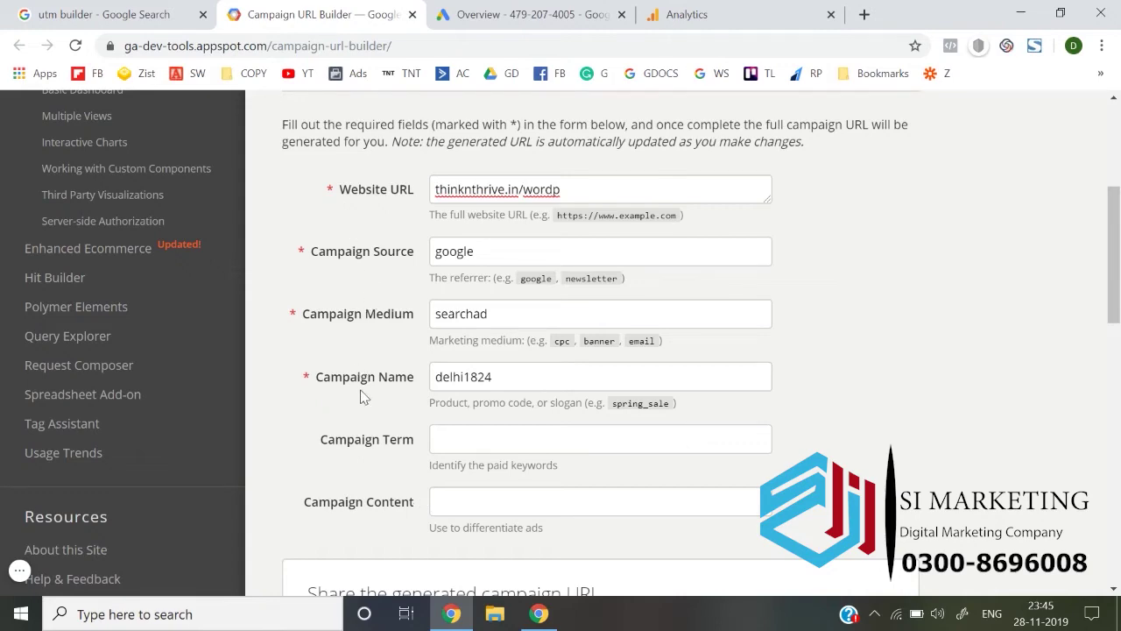
scroll(364, 397, "down", 4)
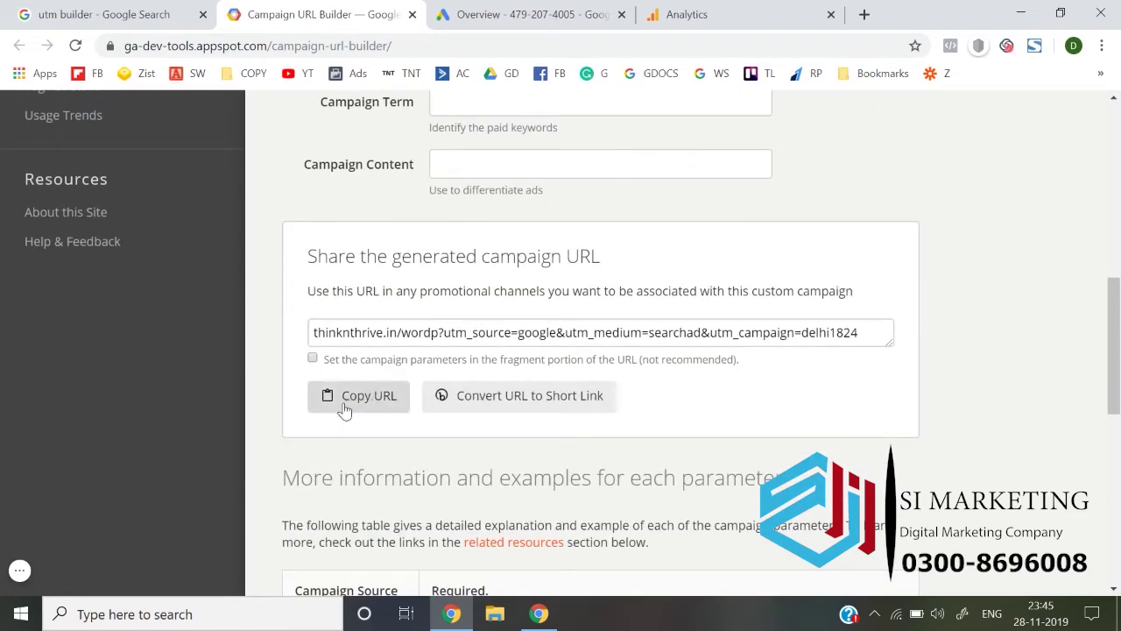
left_click(344, 408)
Switch to Google Ads and open the School Admission campaign from the campaigns list.
left_click(565, 14)
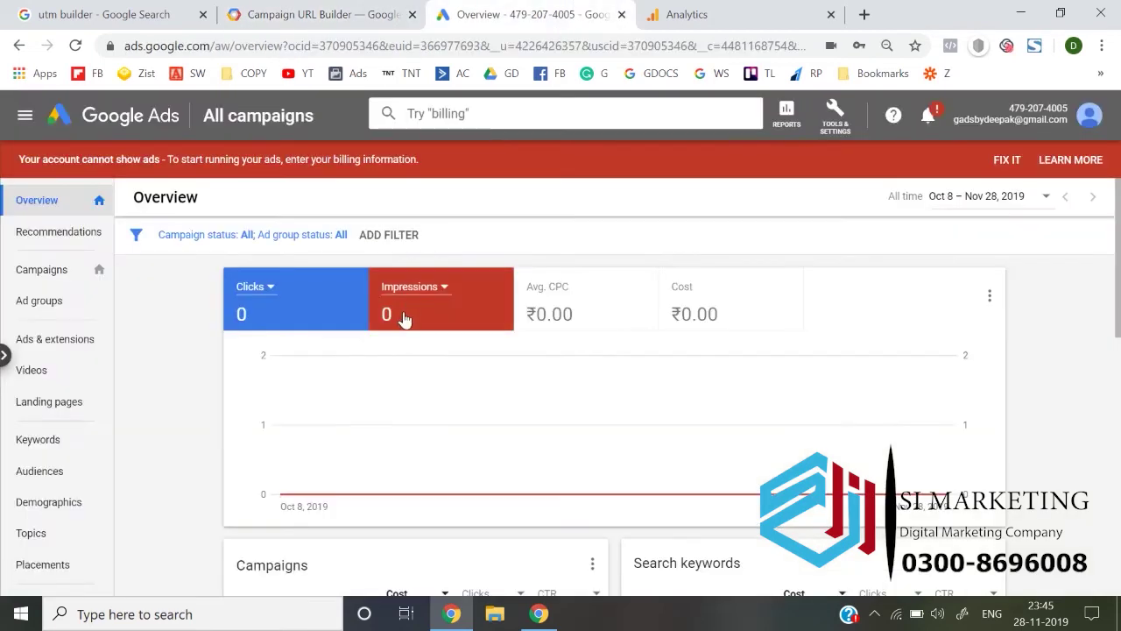
left_click(46, 269)
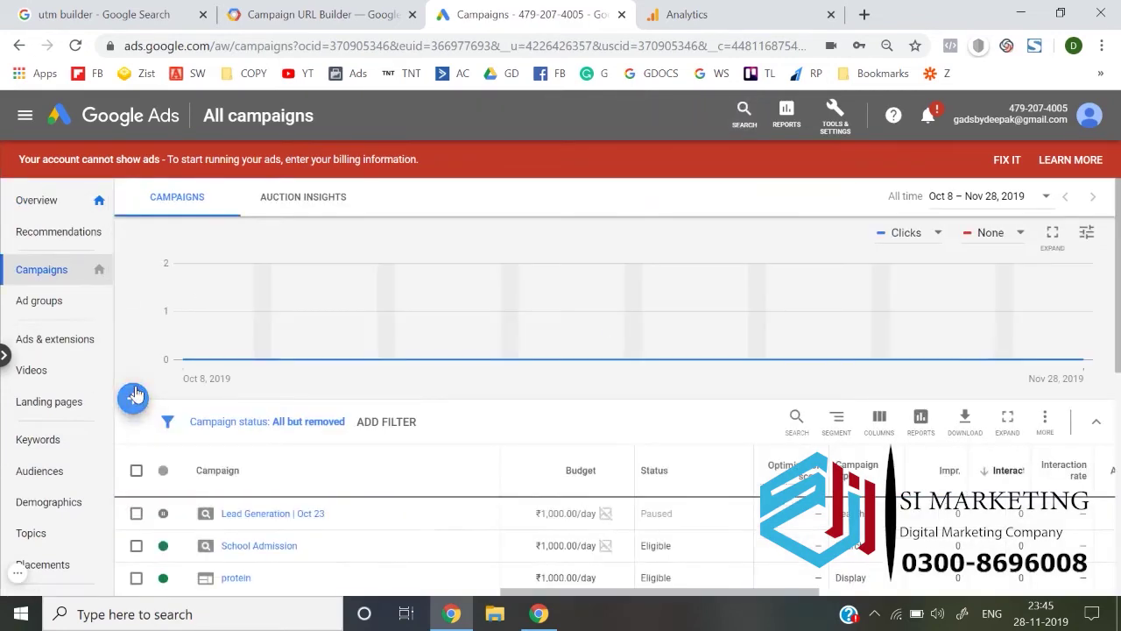
left_click(134, 396)
scroll(337, 244, "down", 3)
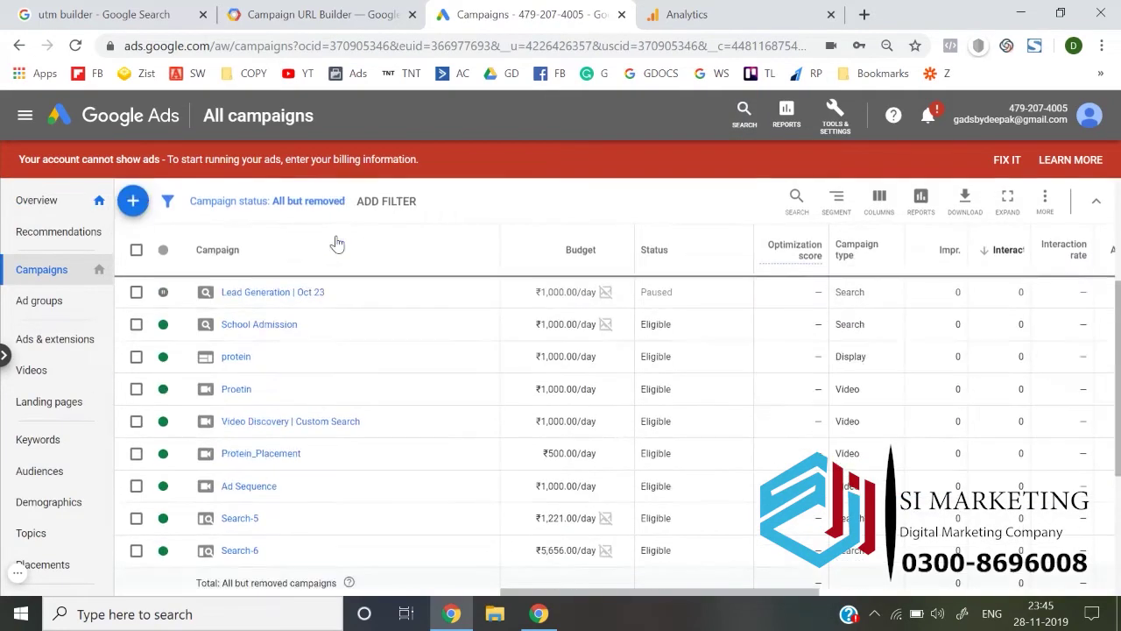
scroll(289, 302, "down", 1)
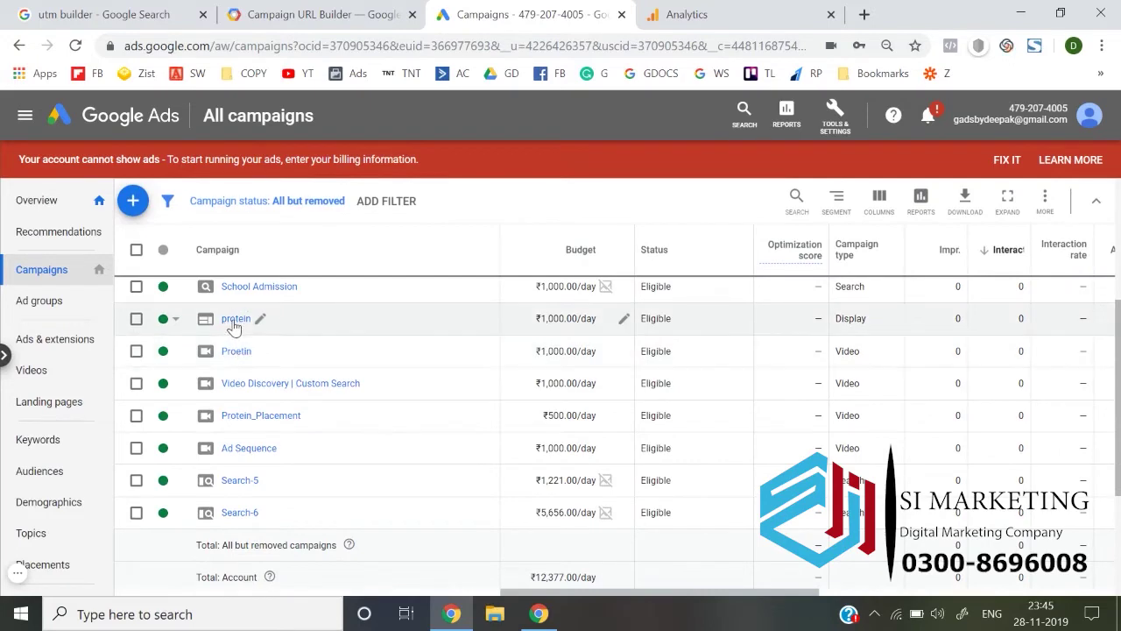
scroll(233, 326, "up", 1)
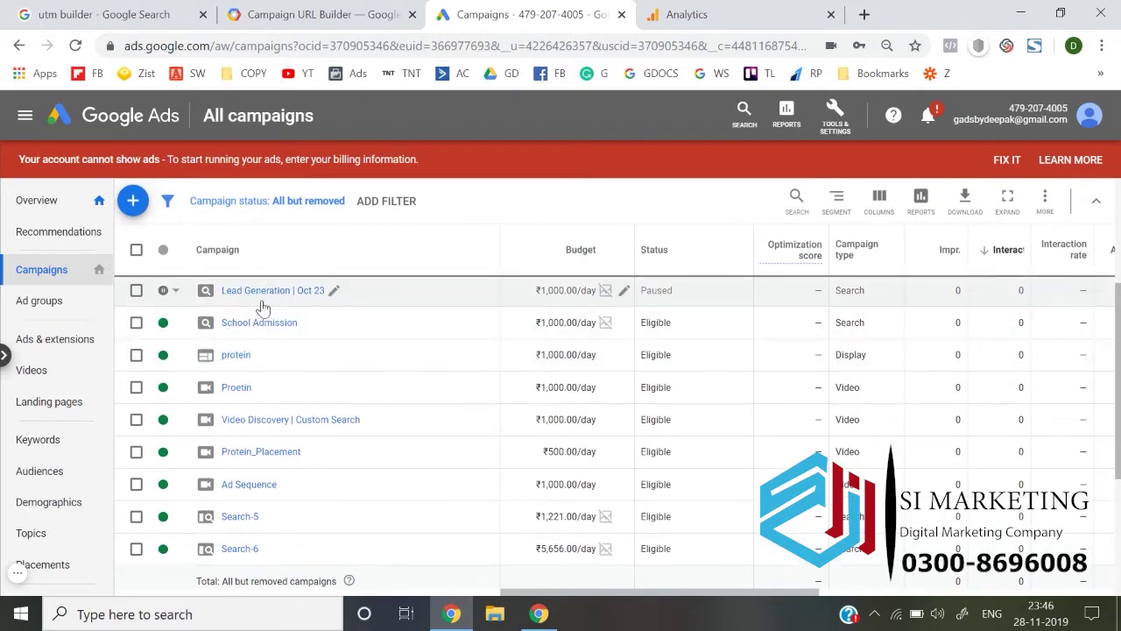
left_click(253, 324)
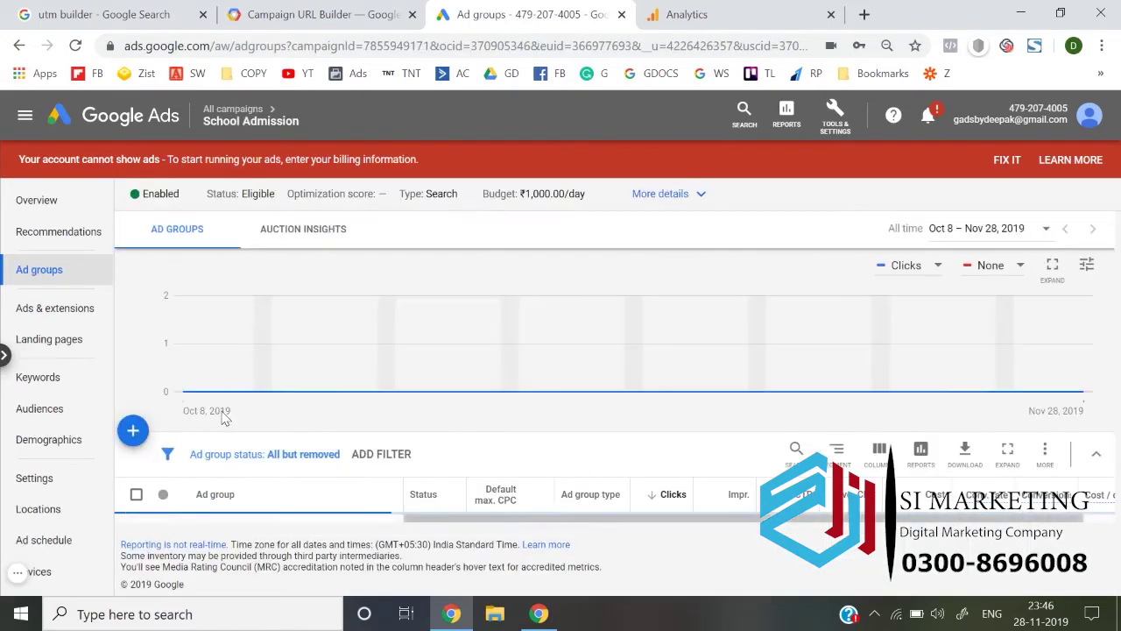
Edit the 'Top schools in gurgaon' text ad in the top 10 schools in gurgaon ad group.
left_click(227, 397)
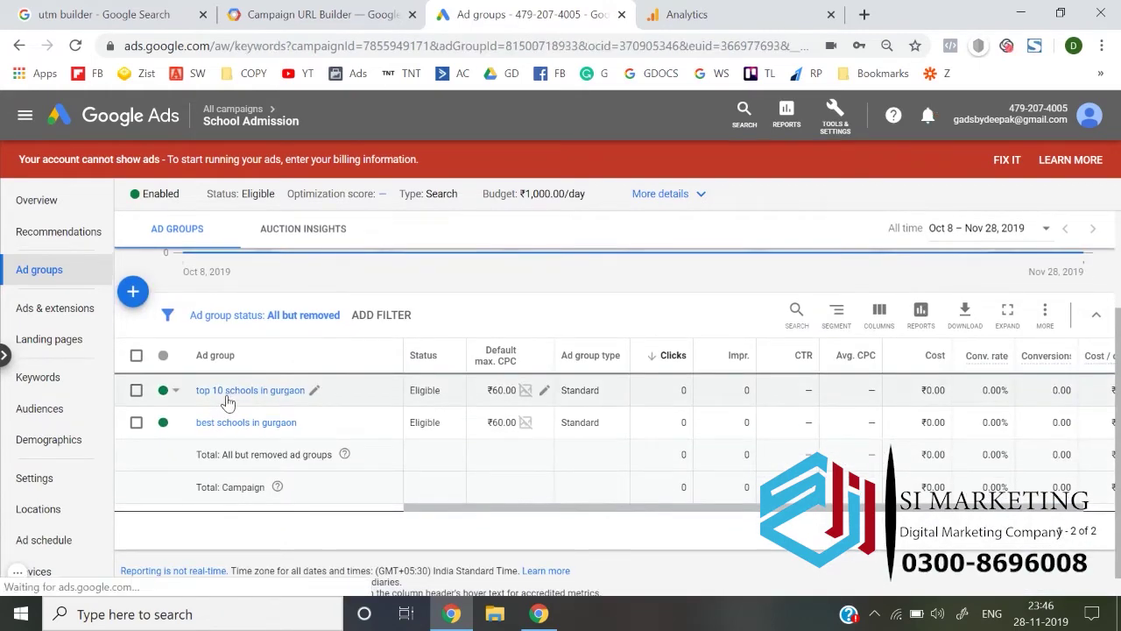
left_click(74, 272)
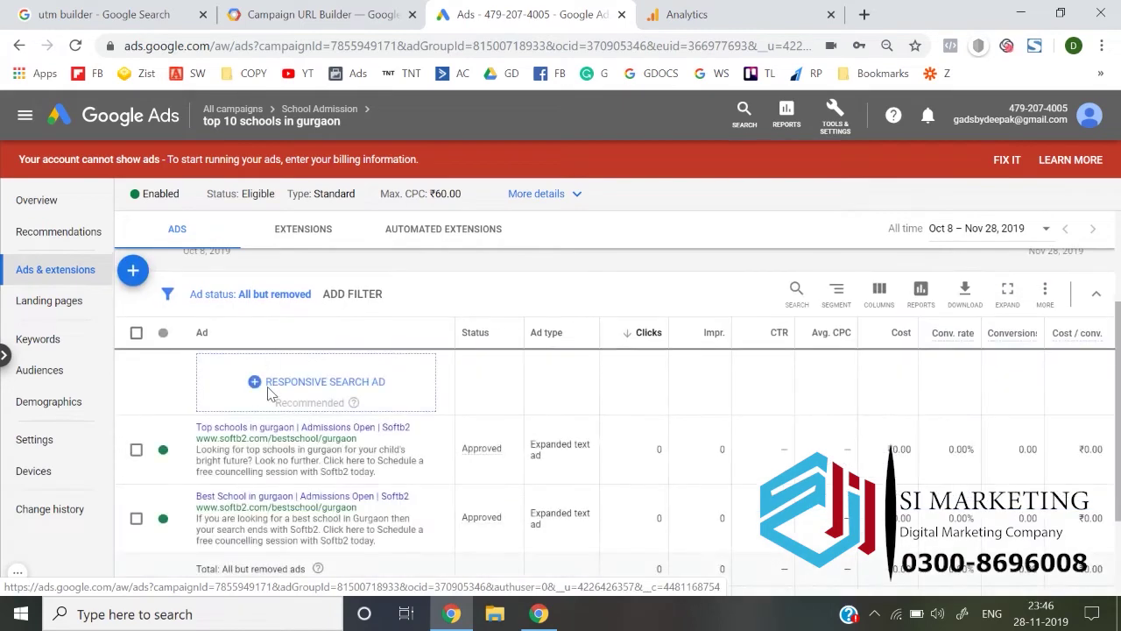
scroll(430, 394, "down", 3)
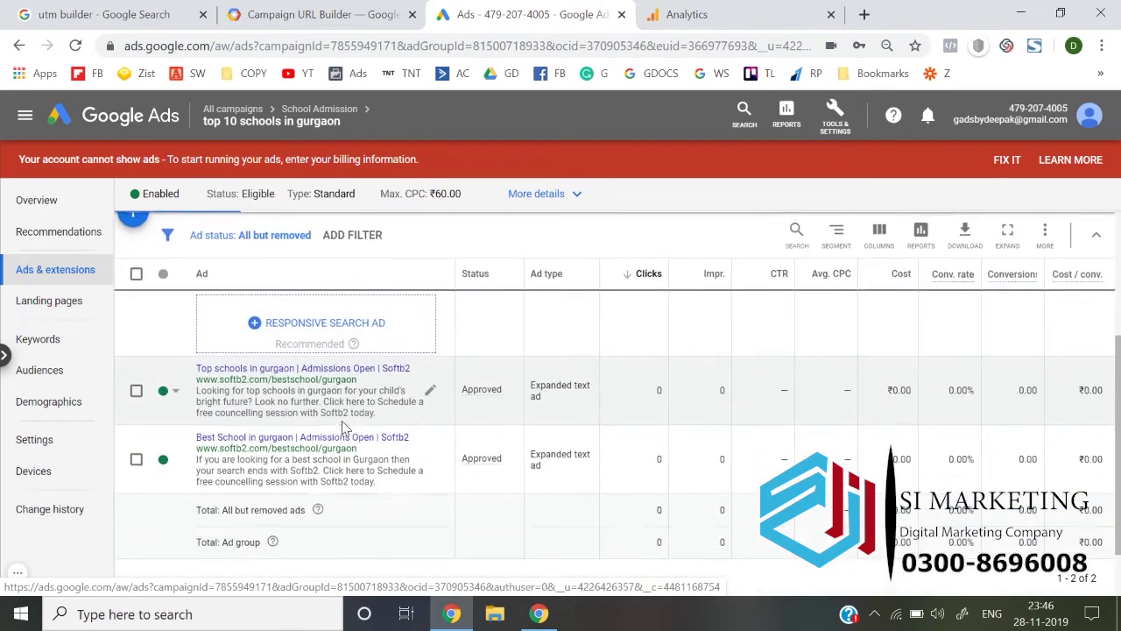
left_click(431, 391)
left_click(455, 404)
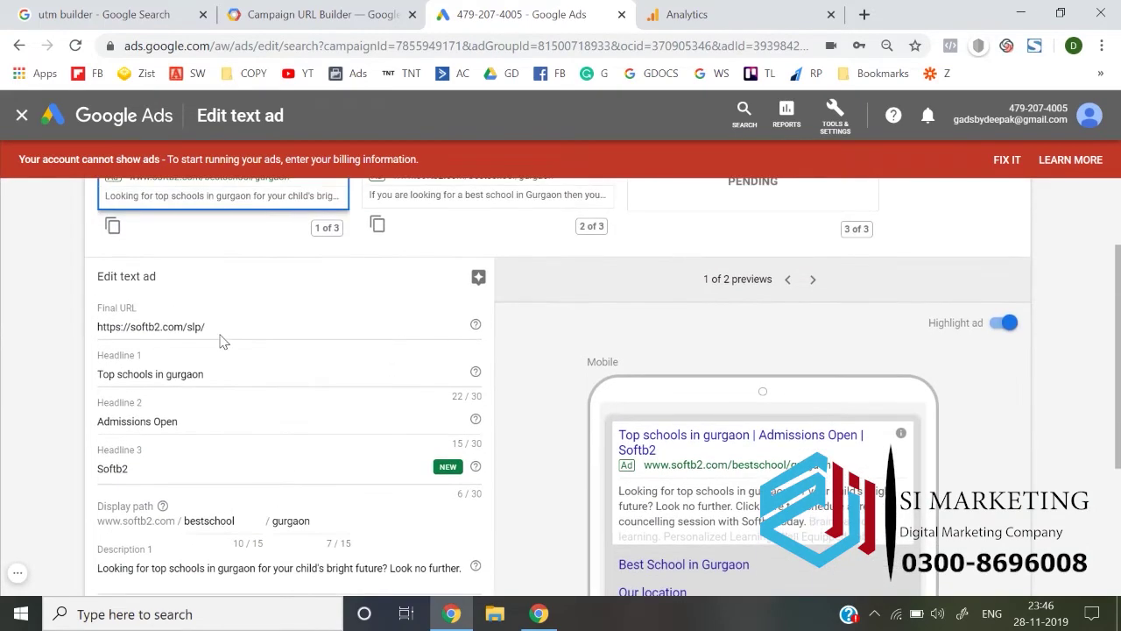
triple_click(223, 300)
key("BackSpace")
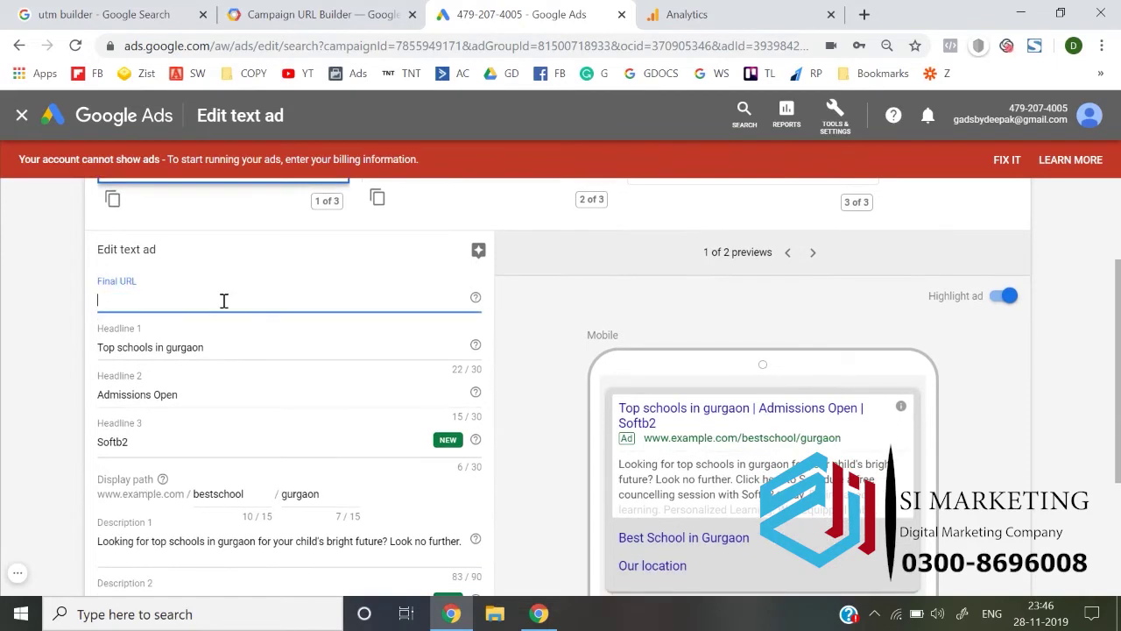
type("thinknthrive.in/wordp?utm_source=google&utm_medium=searchad&utm_campaign=delhi1824")
left_click(100, 330)
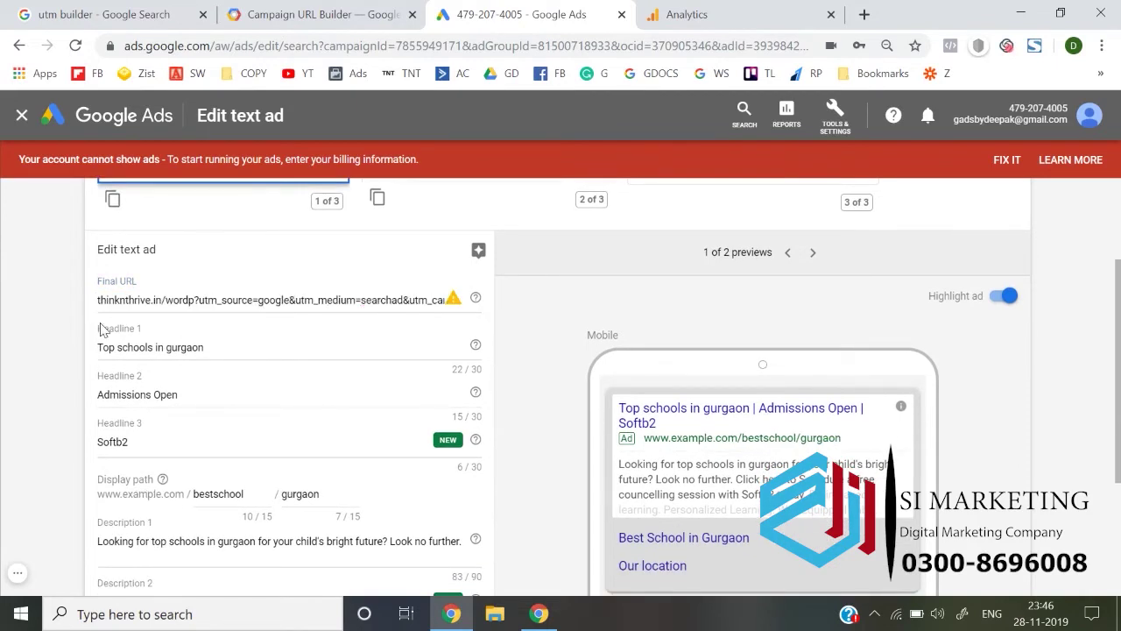
left_click(123, 300)
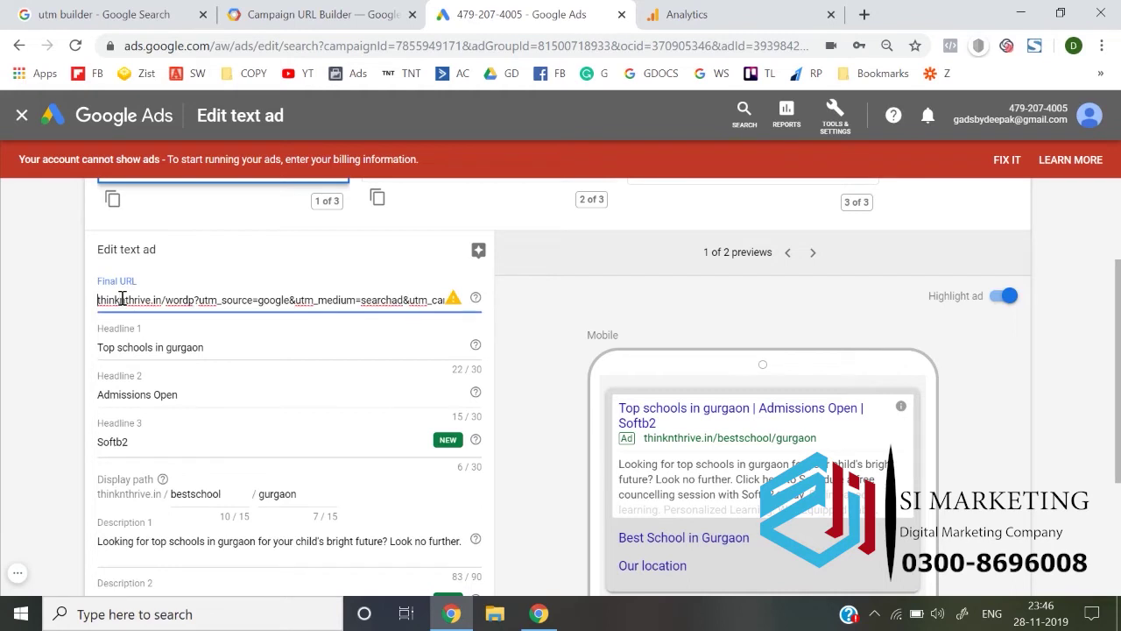
type("htt")
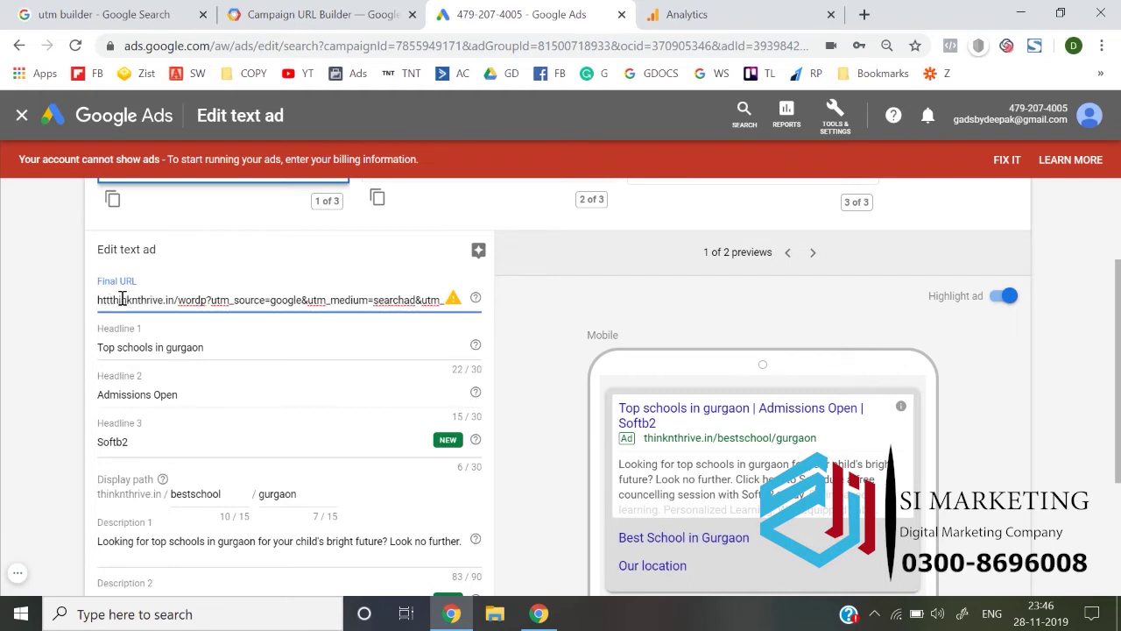
type("ps://")
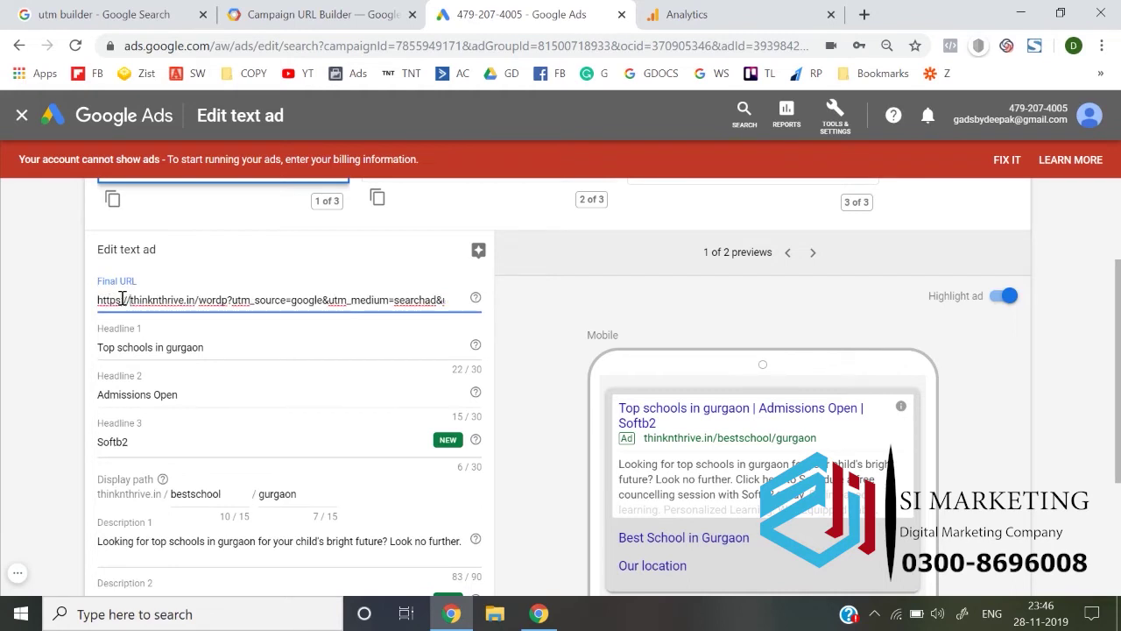
left_click(29, 355)
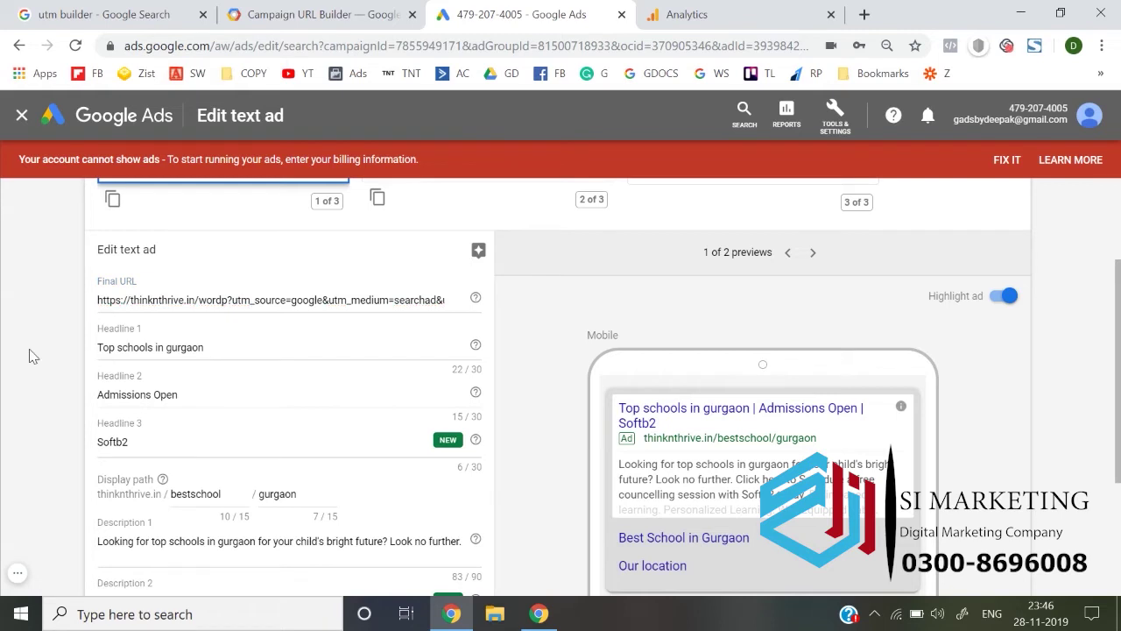
left_click(253, 300)
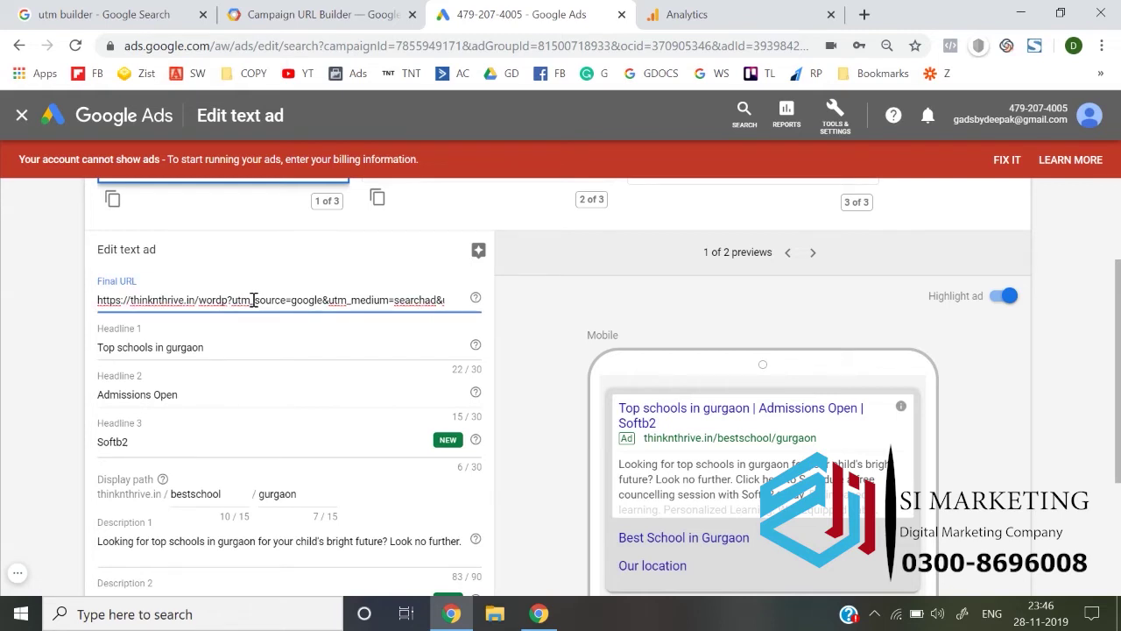
key("ctrl+a")
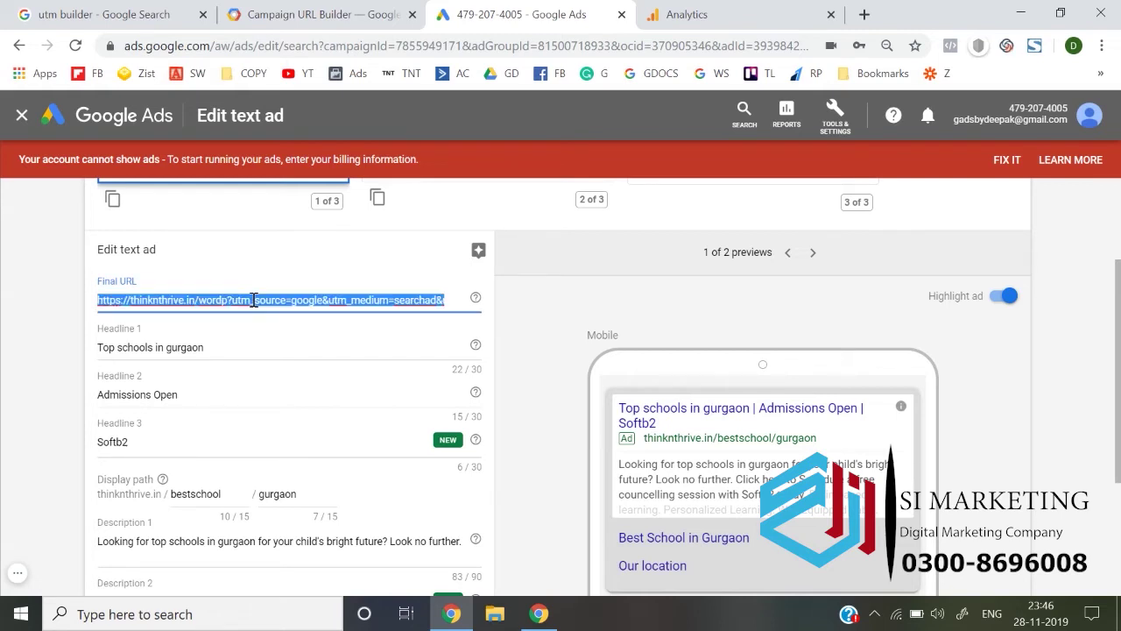
Paste the UTM-tagged thinknthrive.in campaign URL into a new Chrome tab's address bar.
left_click(865, 14)
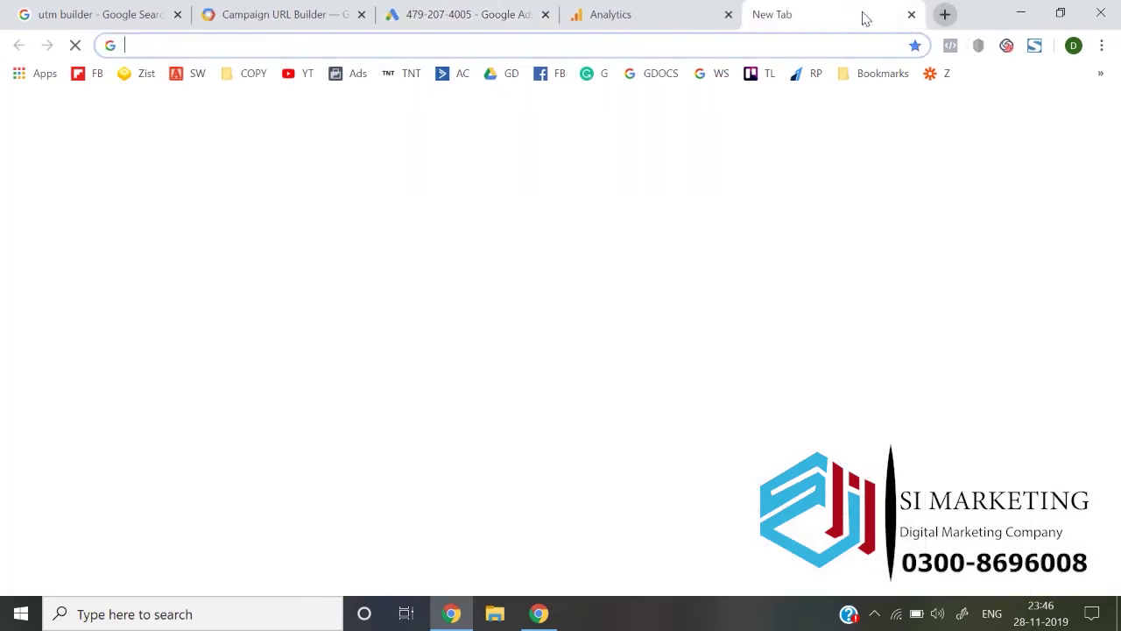
type("https://thinknthrive.in/wordp?utm_source=google&utm_medium=searchad&utm_campaign=delhi1824")
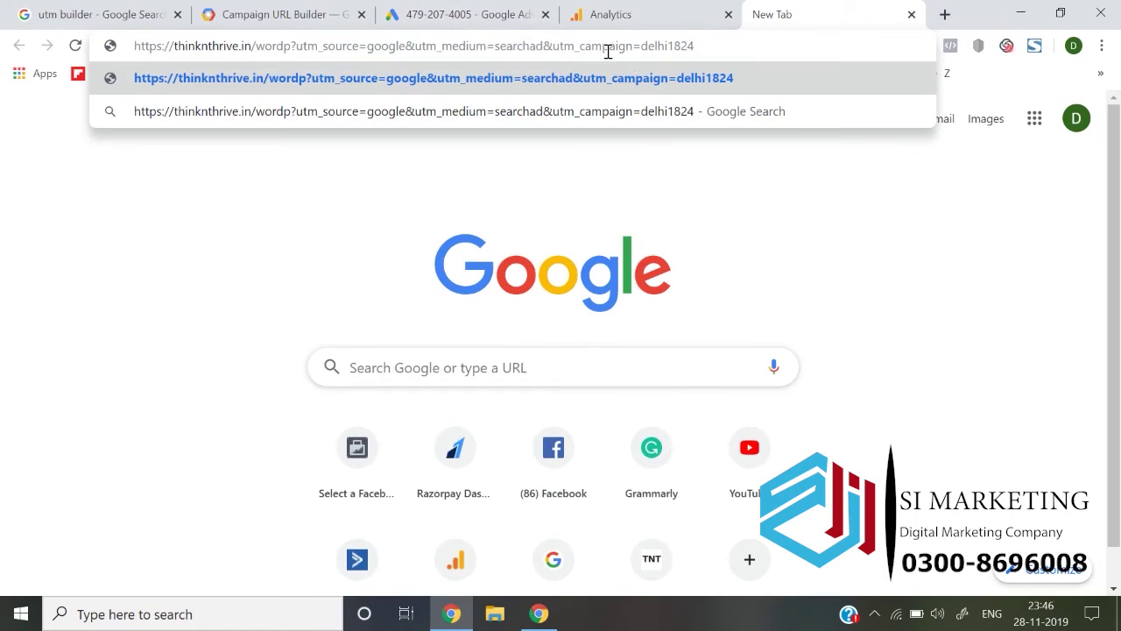
left_click(613, 12)
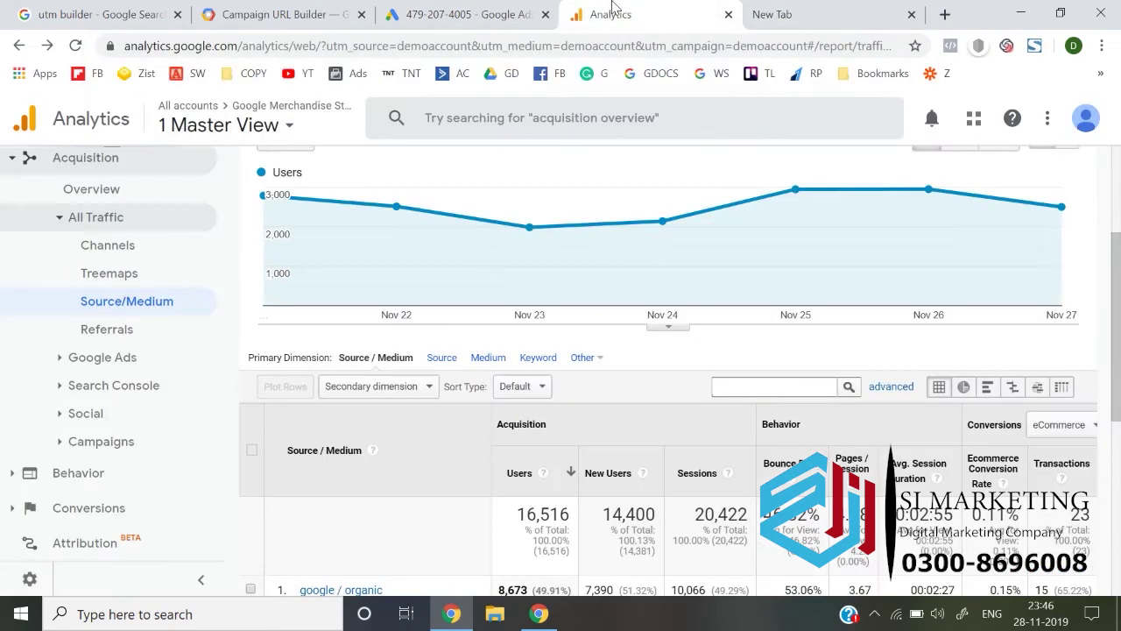
scroll(644, 447, "down", 2)
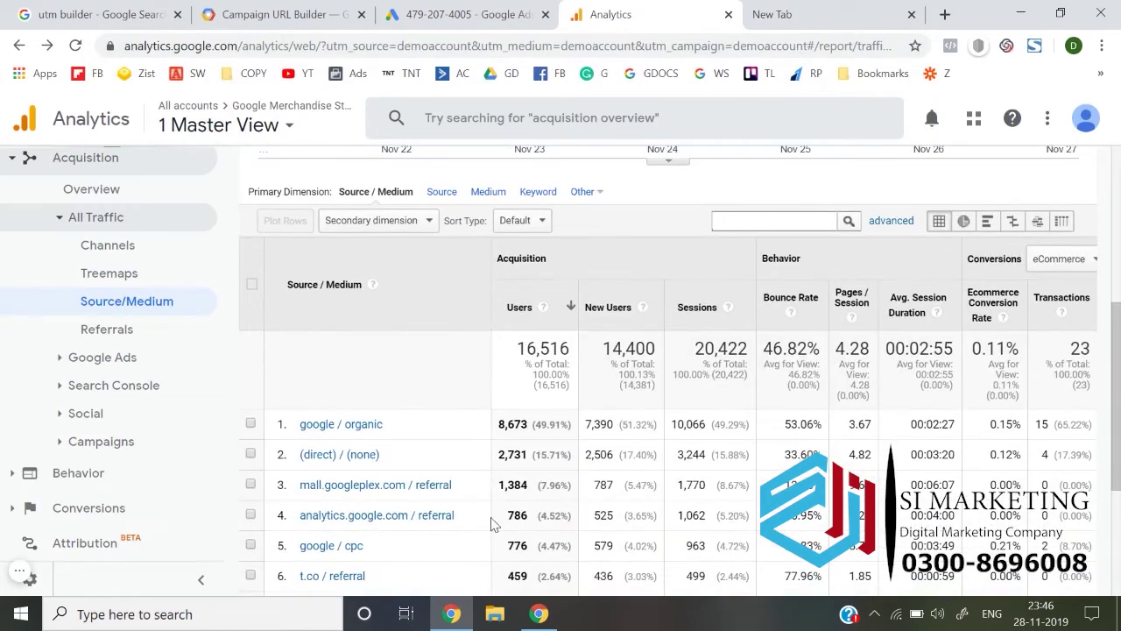
scroll(193, 325, "up", 1)
scroll(175, 346, "up", 1)
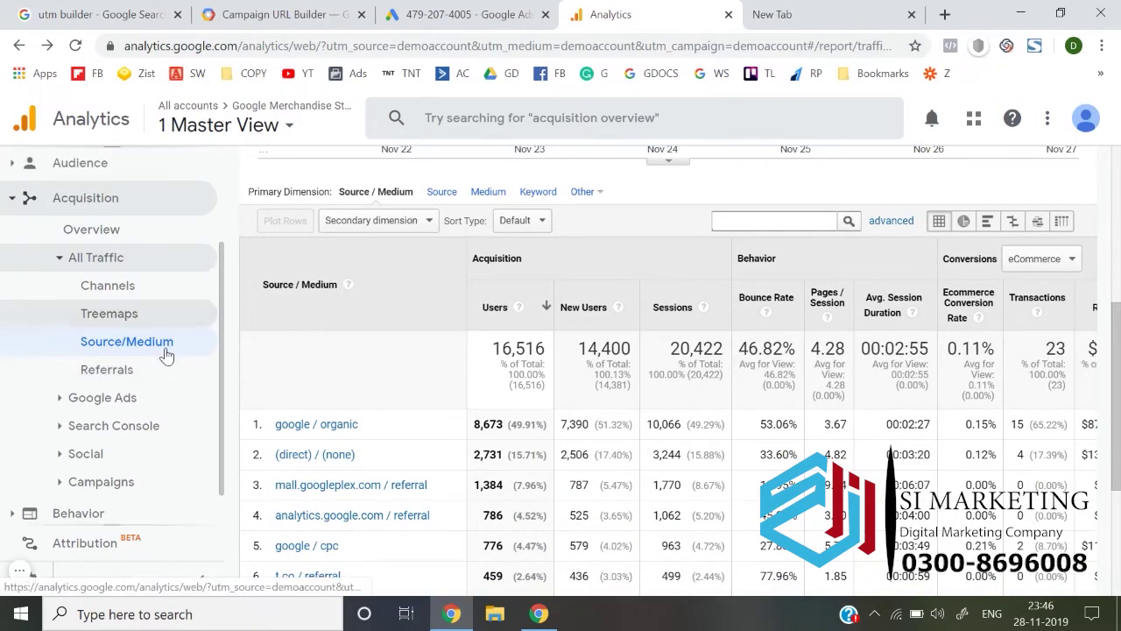
scroll(165, 355, "down", 1)
scroll(503, 438, "down", 2)
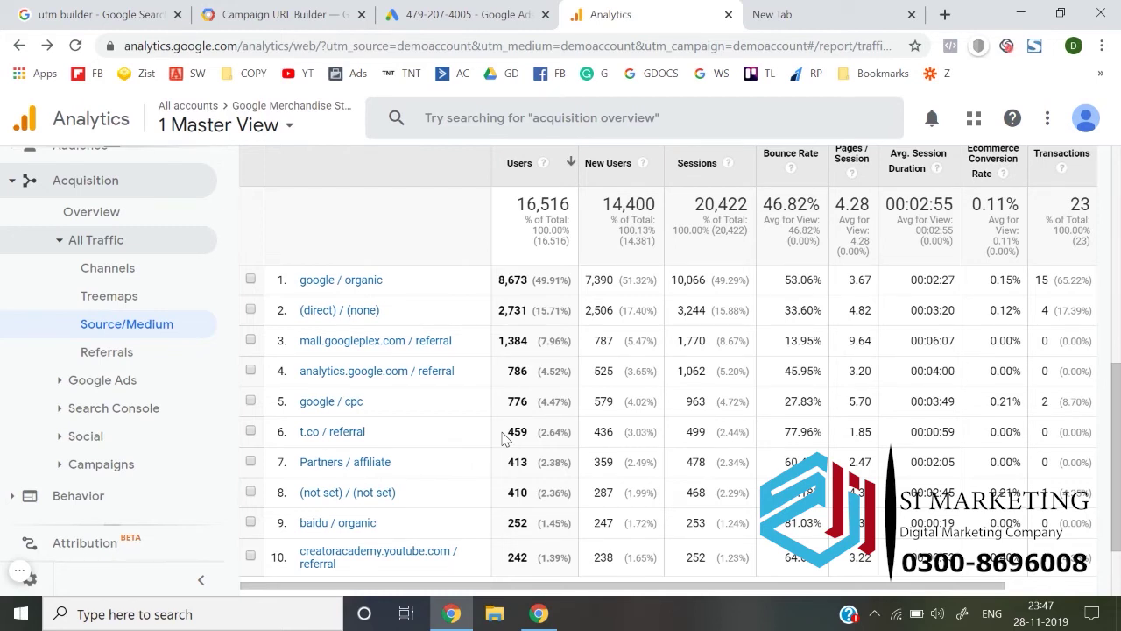
Search Google for 'iit coaching' from the tab holding the tagged URL.
left_click(829, 10)
type("t")
key("ctrl+a")
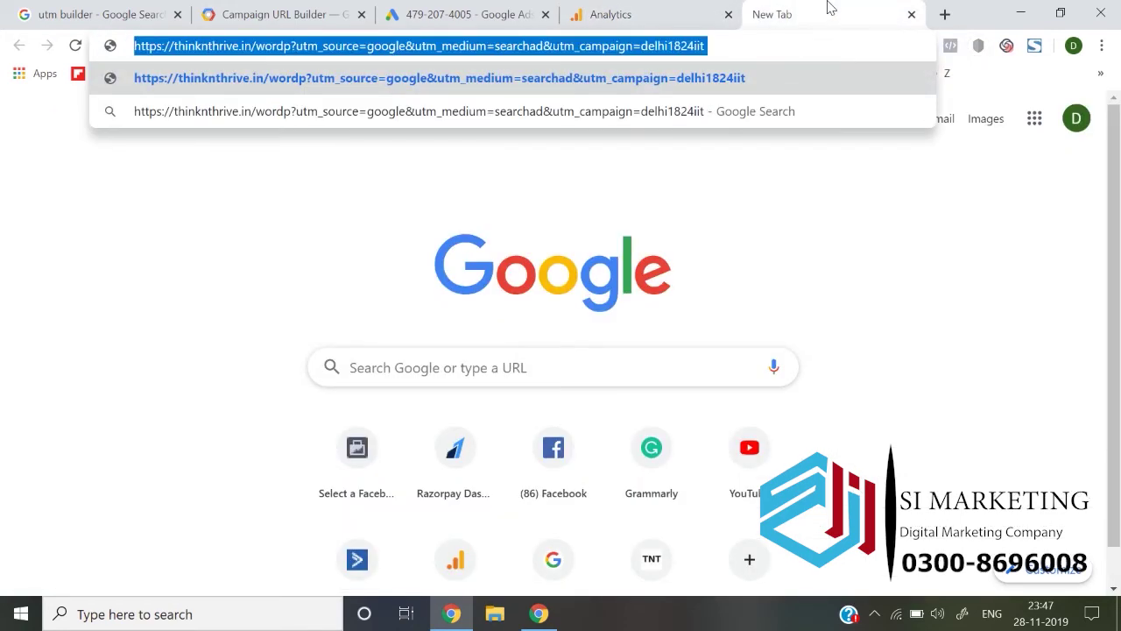
type("iit ca")
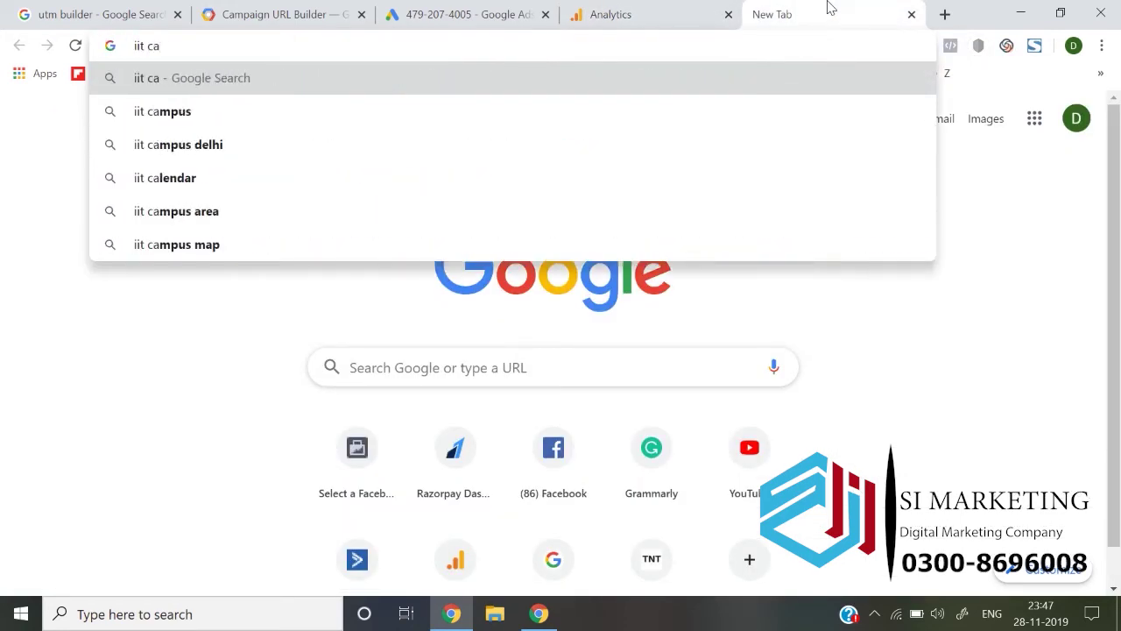
key("BackSpace")
type("oaching")
key("Return")
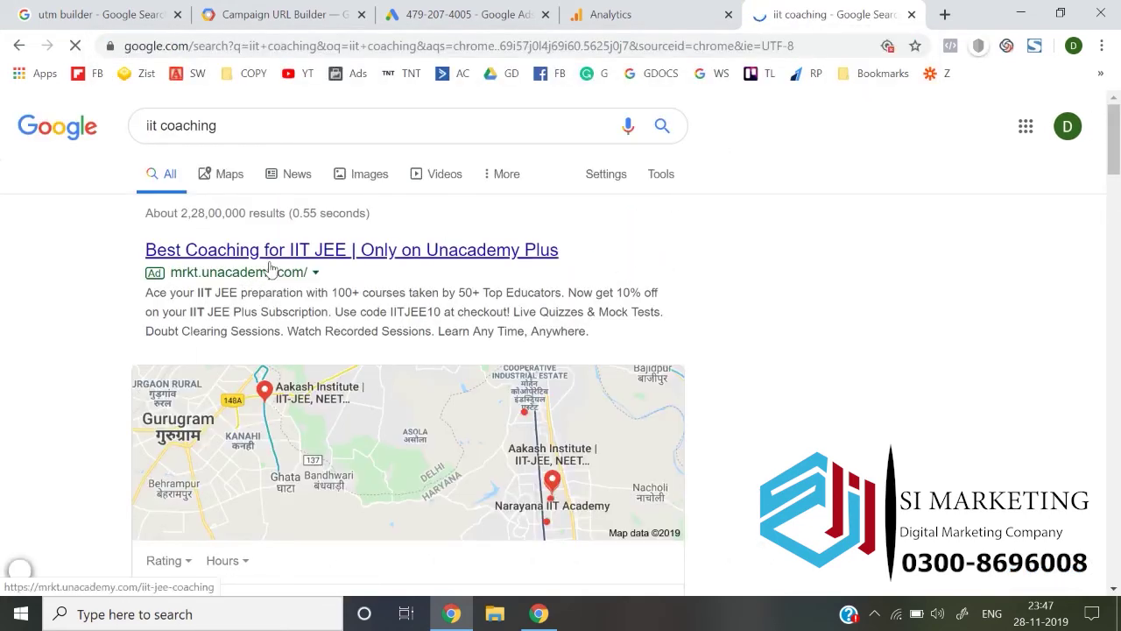
Open the Unacademy ad's landing page in a new tab.
right_click(269, 264)
left_click(289, 274)
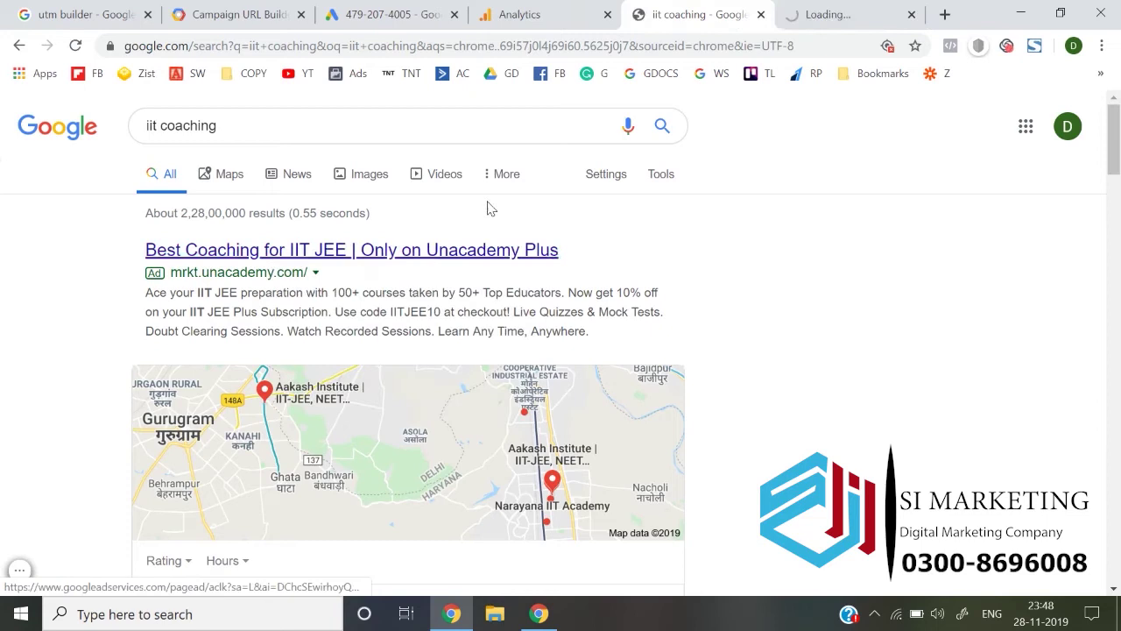
left_click(818, 17)
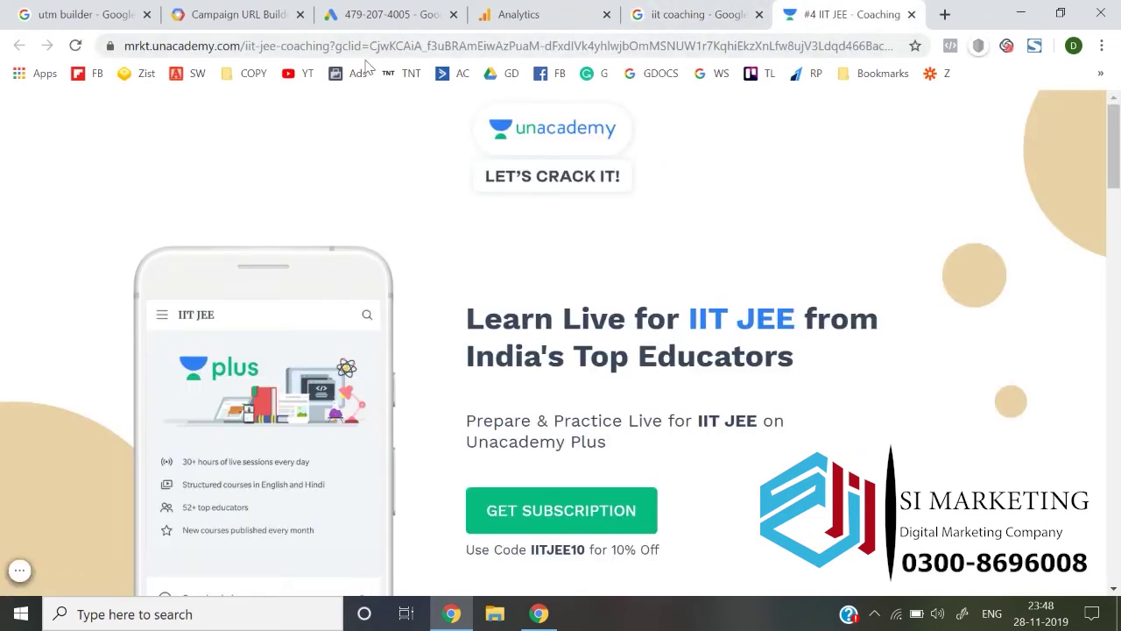
left_click(617, 8)
left_click(713, 9)
left_click(832, 8)
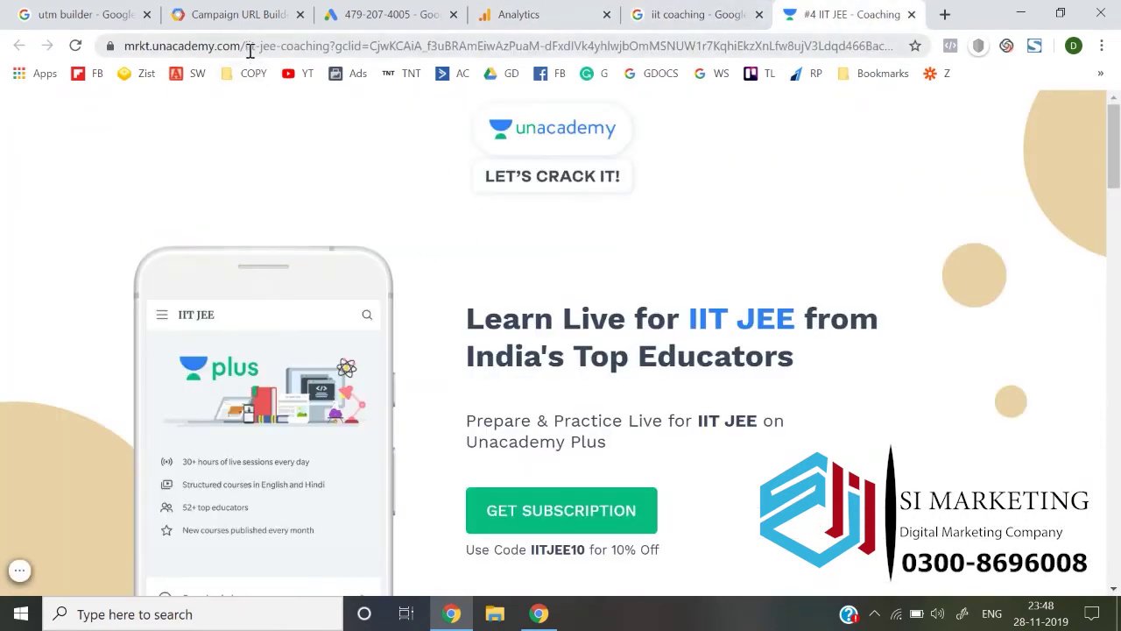
Inspect the landing URL's utm_medium=cpc, utm_source=google, utm_campaign and utm_term parameters.
left_click(331, 49)
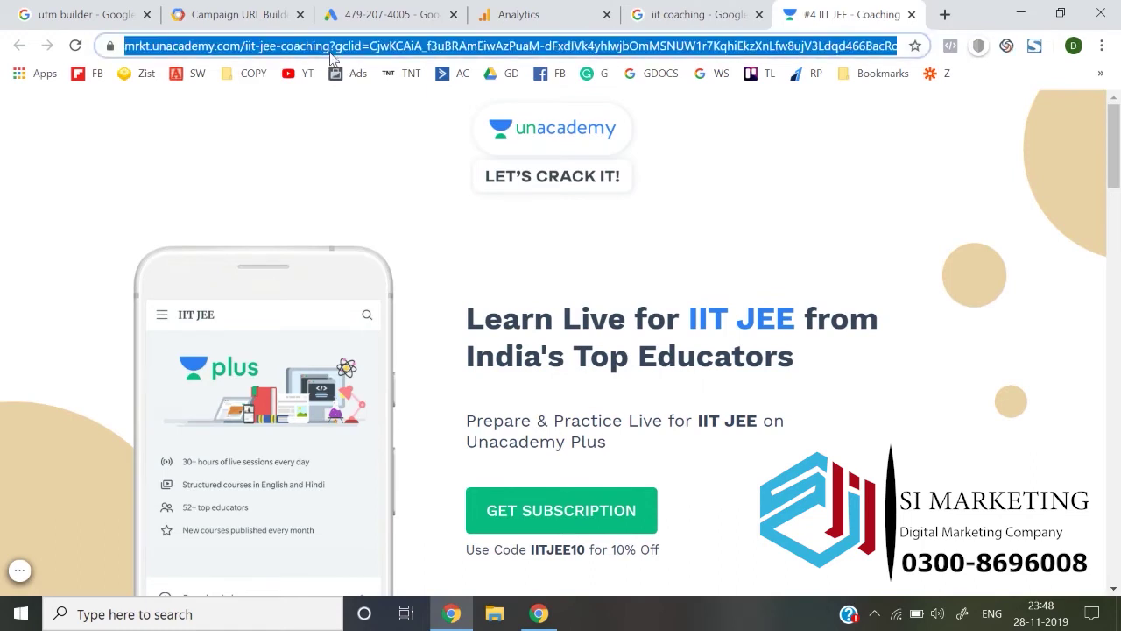
left_click(337, 51)
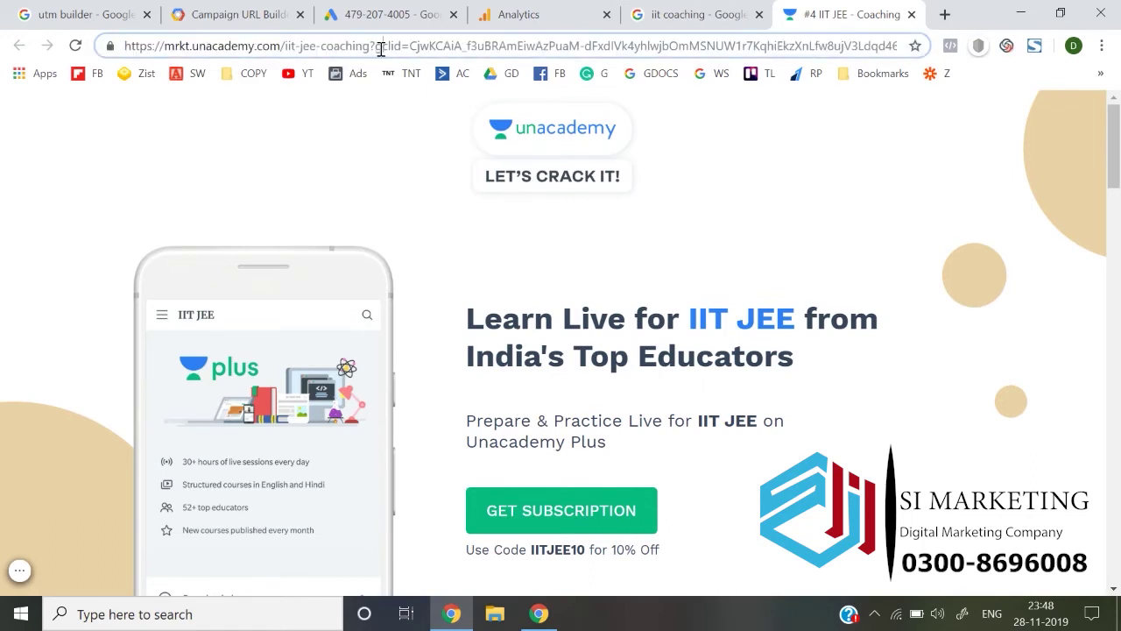
left_click_drag(381, 49, 870, 76)
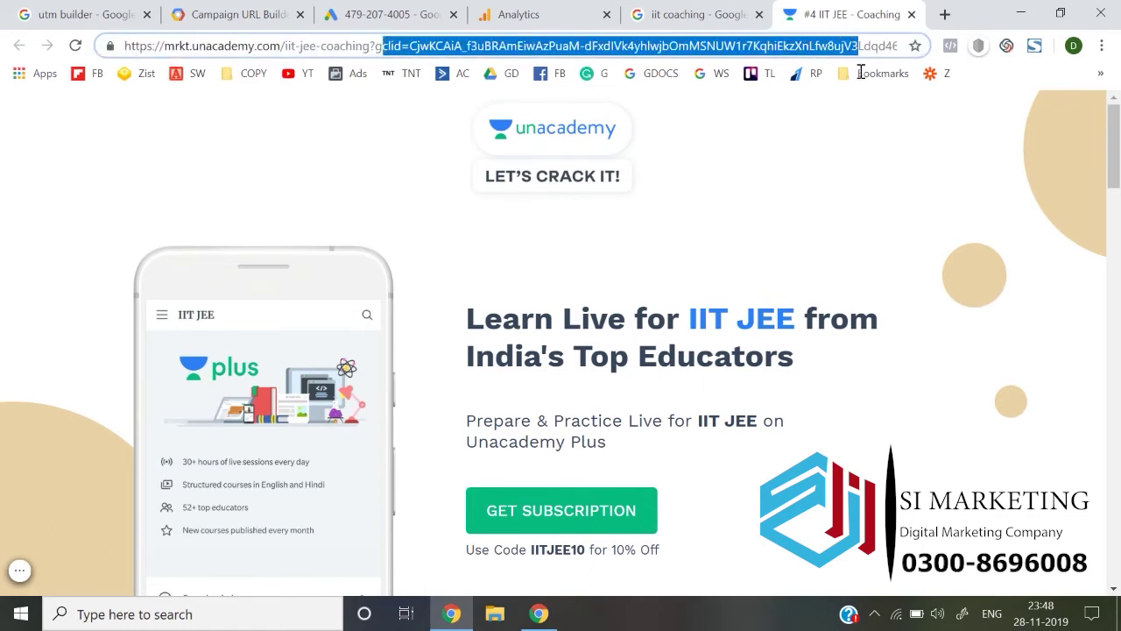
left_click(834, 170)
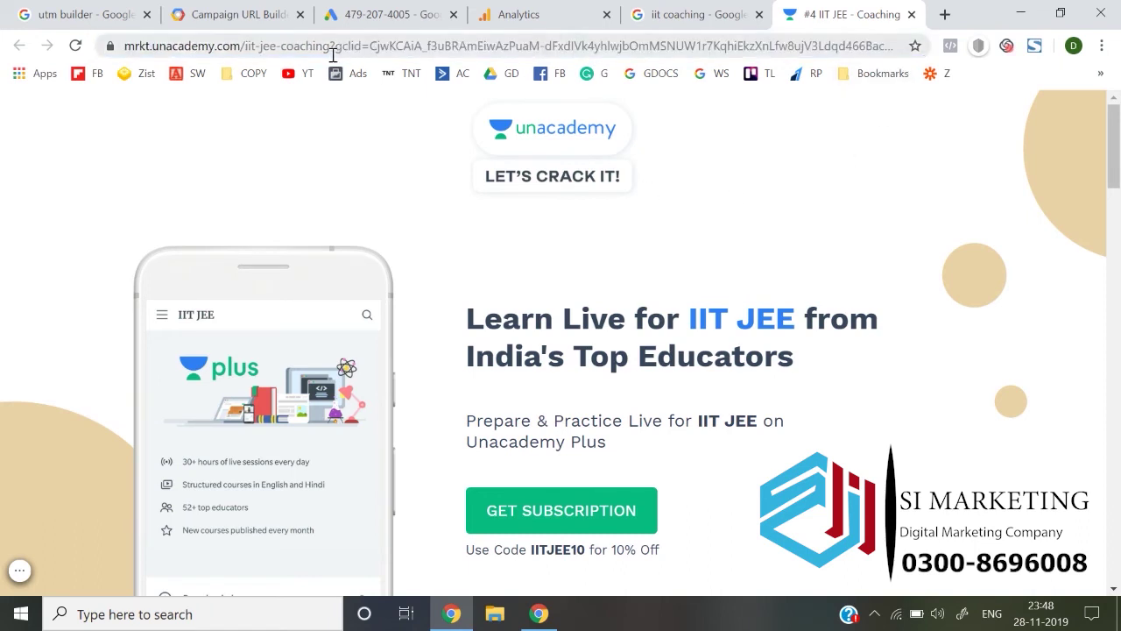
left_click_drag(337, 53, 984, 39)
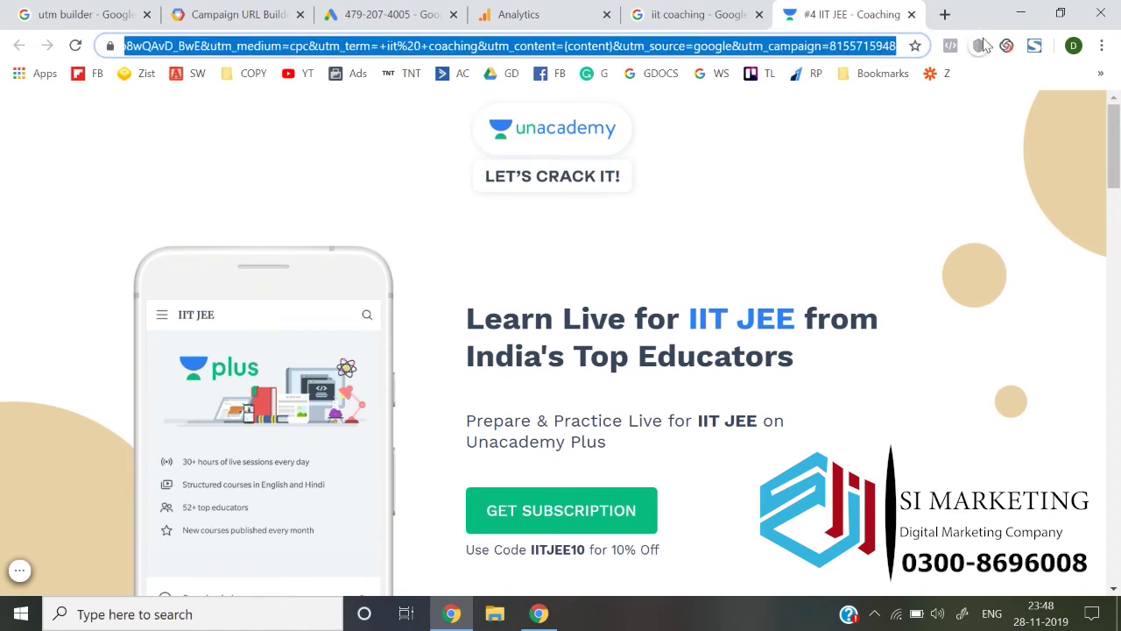
left_click(541, 52)
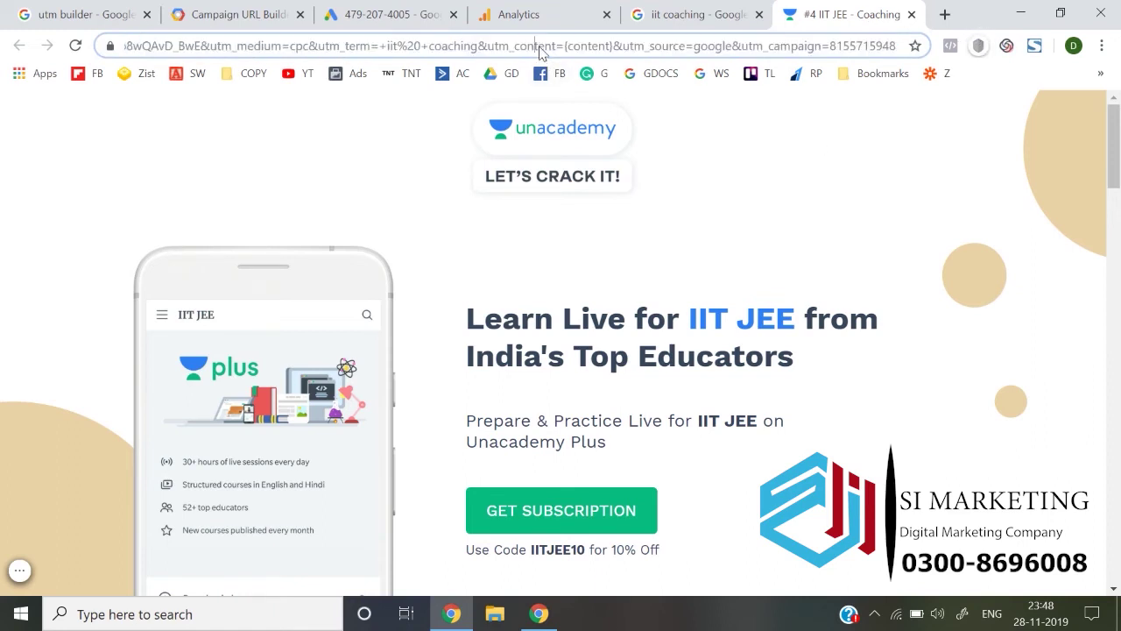
key("Right")
key("shift+Left")
key("shift+Left")
key("shift+Left")
key("shift+Left")
key("shift+Left")
key("shift+Left")
key("shift+Left")
key("Left")
Expand the text ad's URL options in the Google Ads ad editor.
left_click(365, 10)
scroll(351, 350, "down", 3)
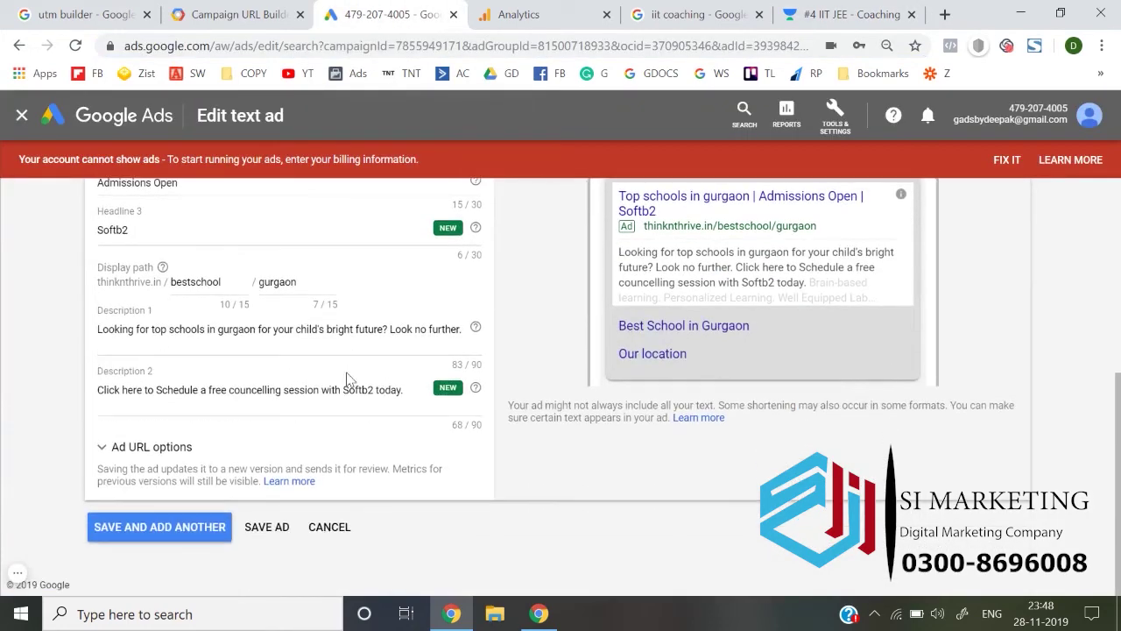
left_click(173, 447)
scroll(173, 445, "down", 1)
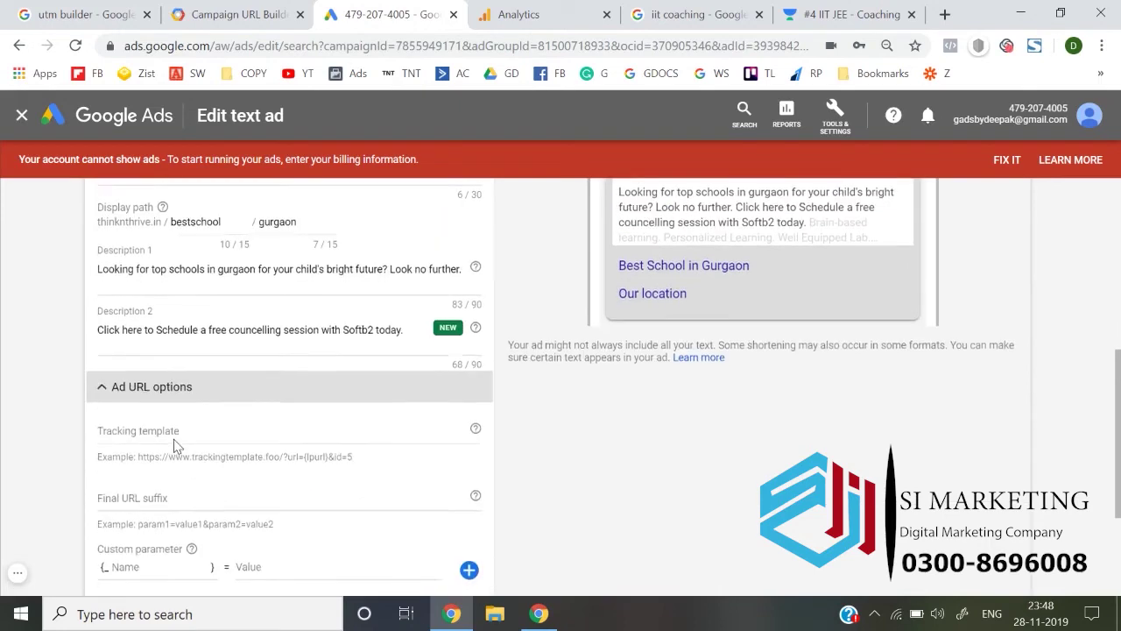
Compare the ad editor with Unacademy's landing page and reveal its full URL with the gclid parameter.
left_click(841, 14)
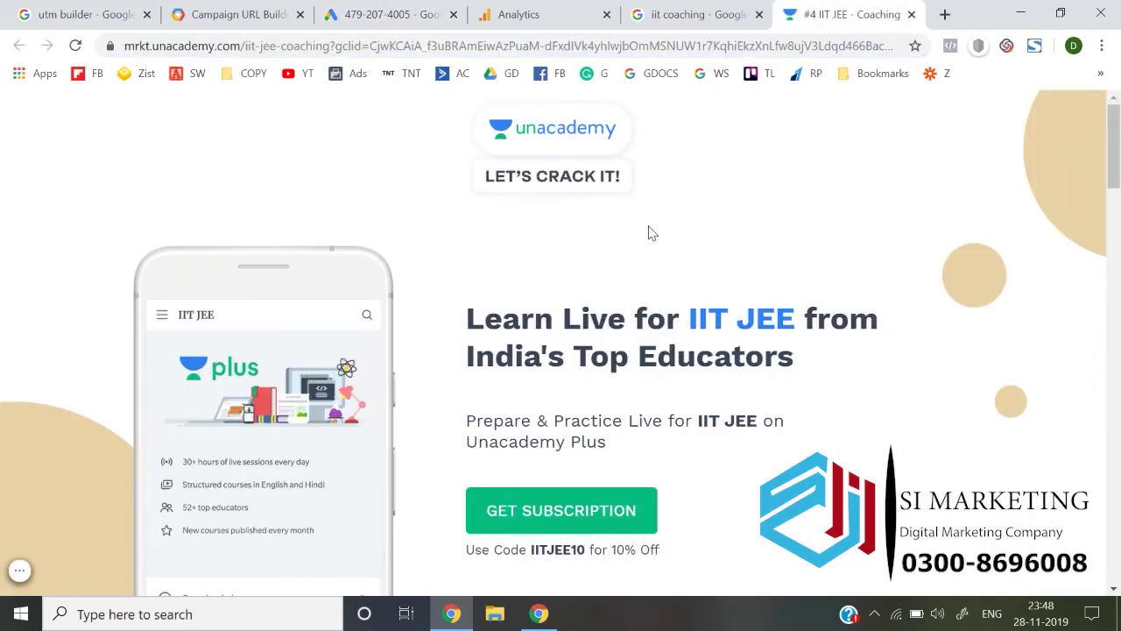
left_click(345, 9)
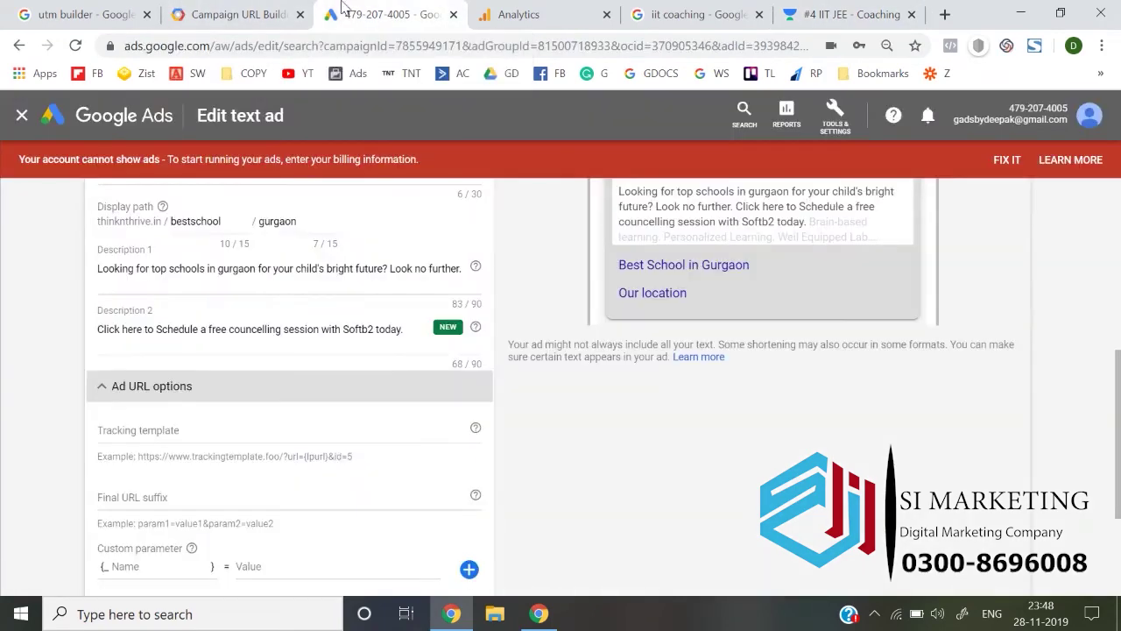
left_click(843, 9)
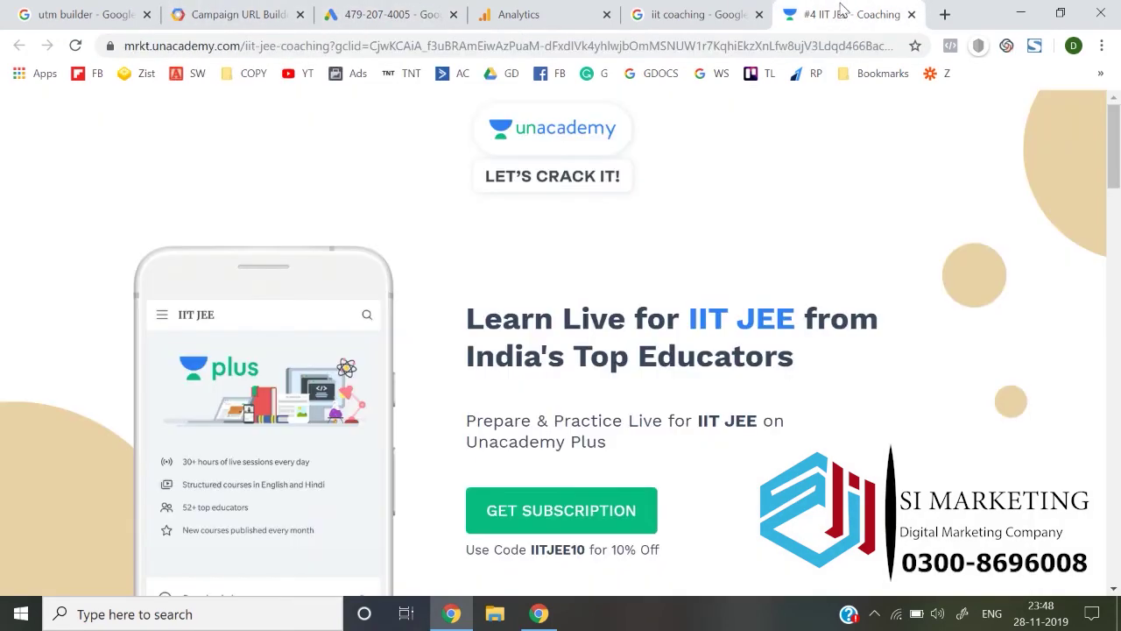
left_click(517, 7)
left_click(841, 14)
left_click(320, 45)
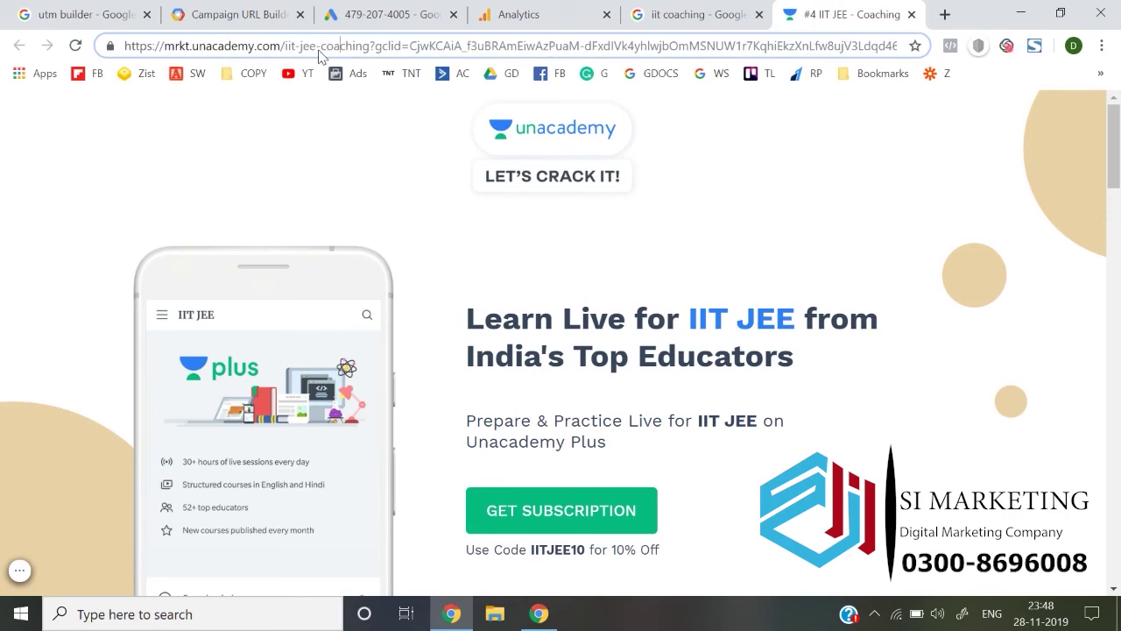
left_click(632, 14)
Open the UrbanPro ad from the iit coaching results in a new tab and view it.
scroll(828, 399, "down", 5)
scroll(827, 400, "down", 5)
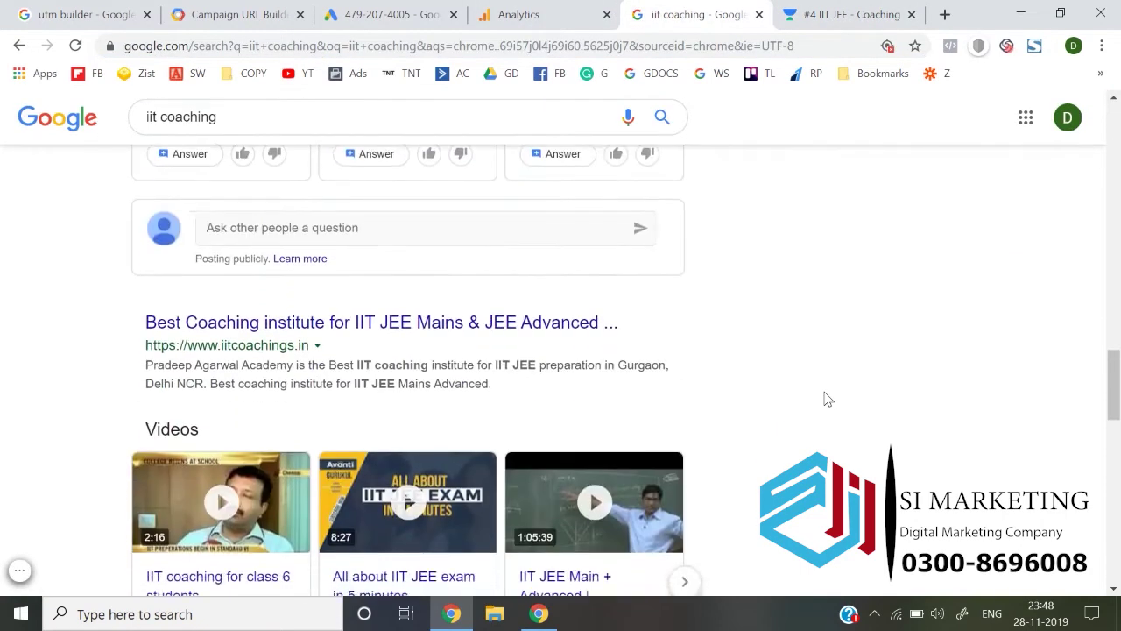
scroll(828, 400, "down", 5)
scroll(827, 400, "down", 5)
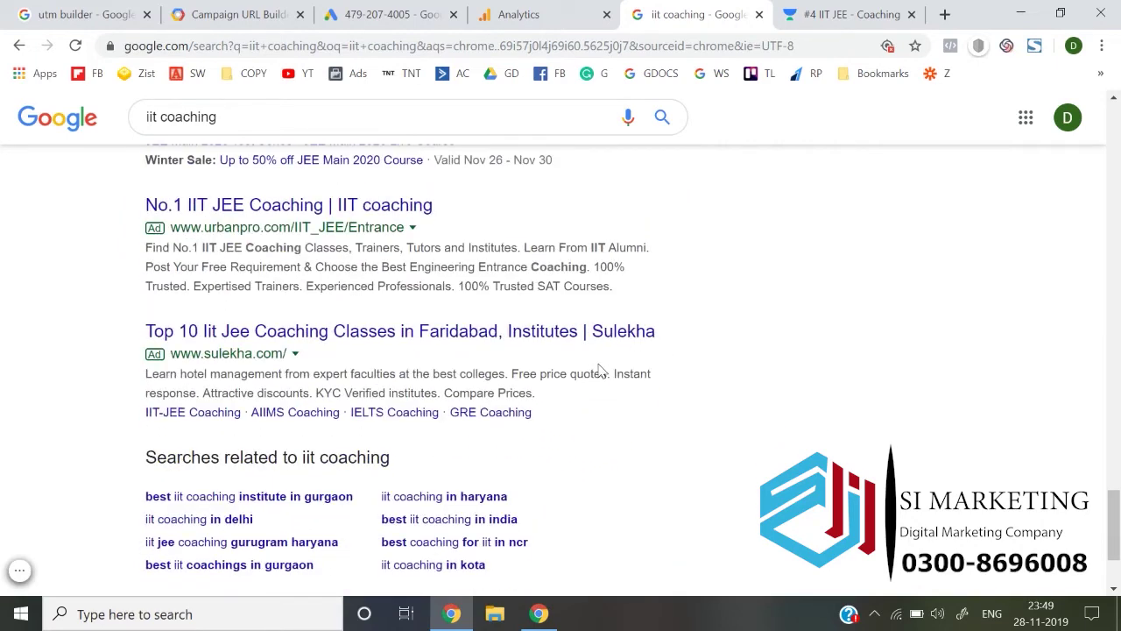
right_click(390, 217)
left_click(422, 233)
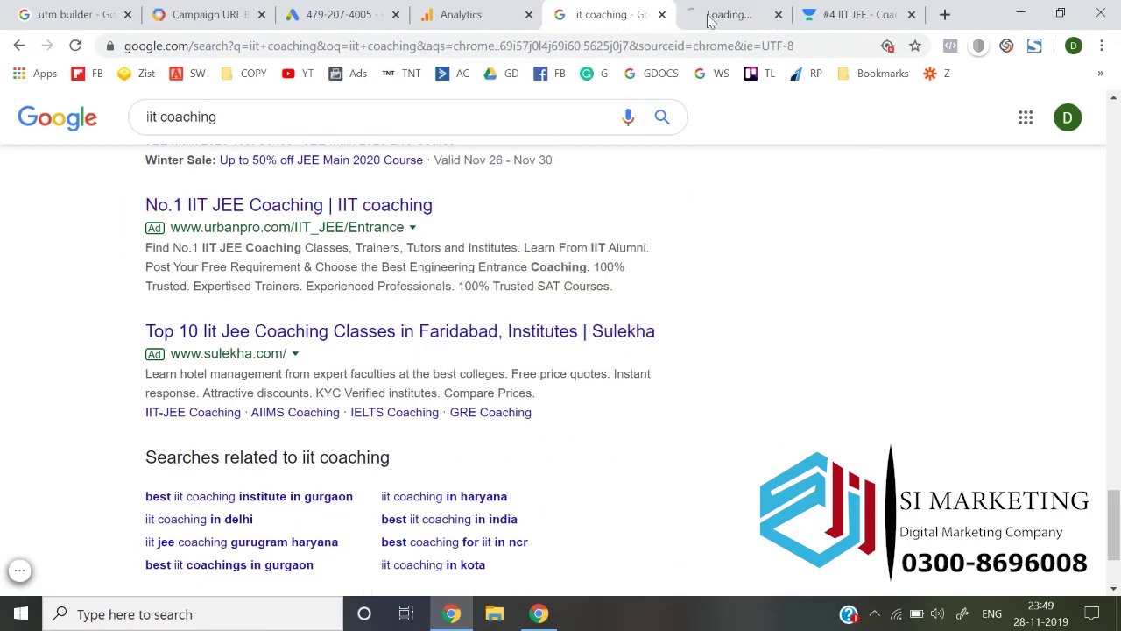
left_click(698, 13)
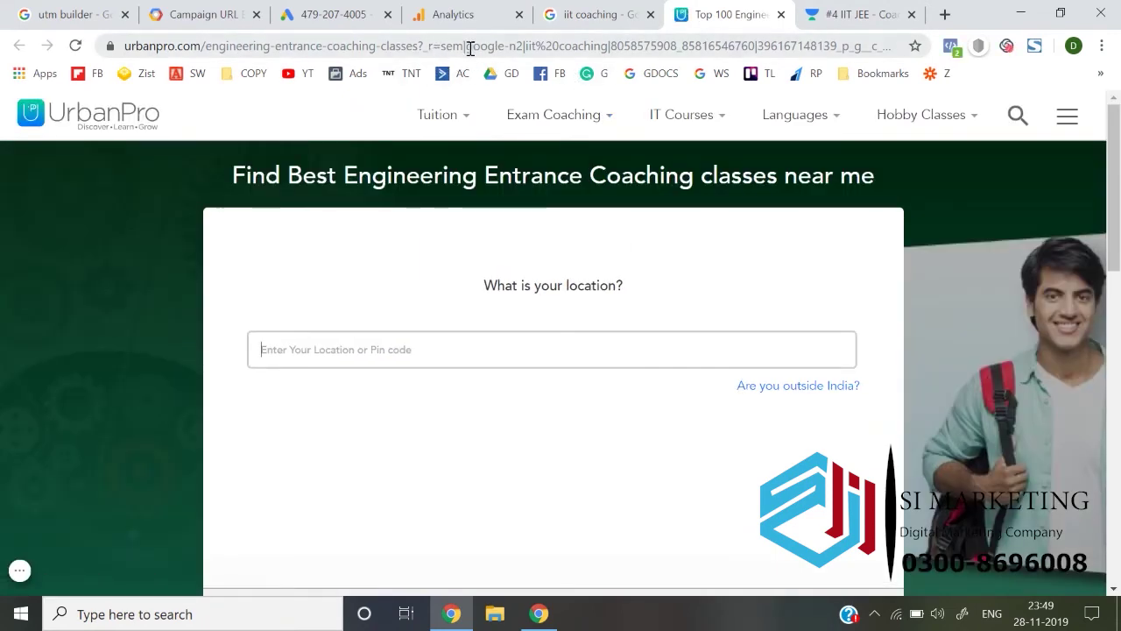
left_click(637, 9)
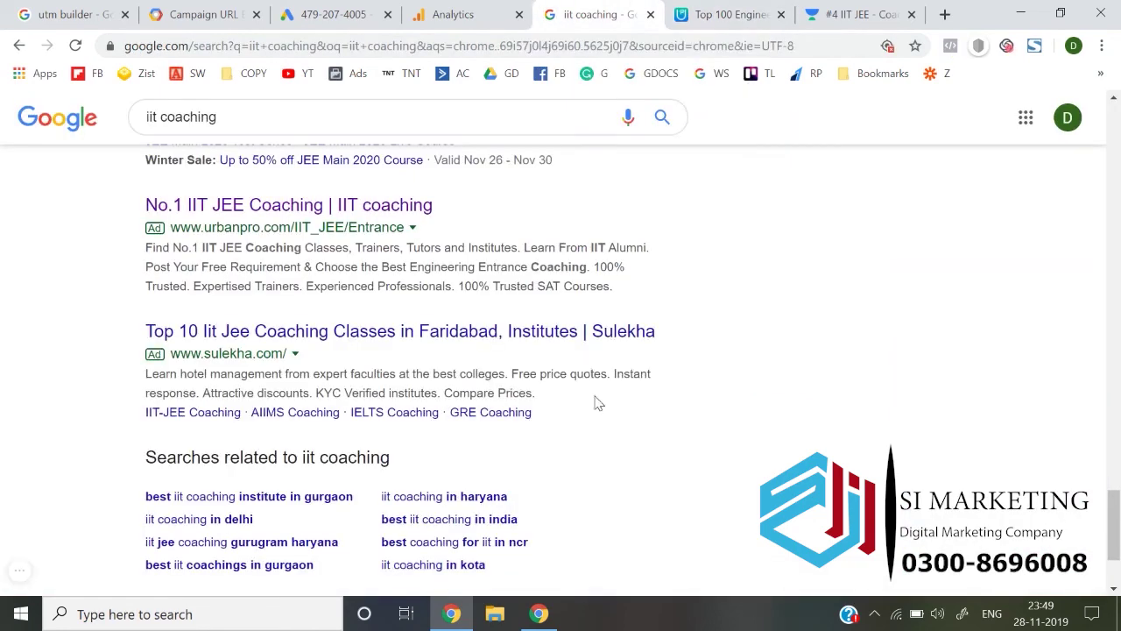
Open the Sulekha ad in a new tab, tagged utm_source=google&utm_medium=cpc.
scroll(525, 359, "down", 1)
right_click(449, 301)
left_click(459, 311)
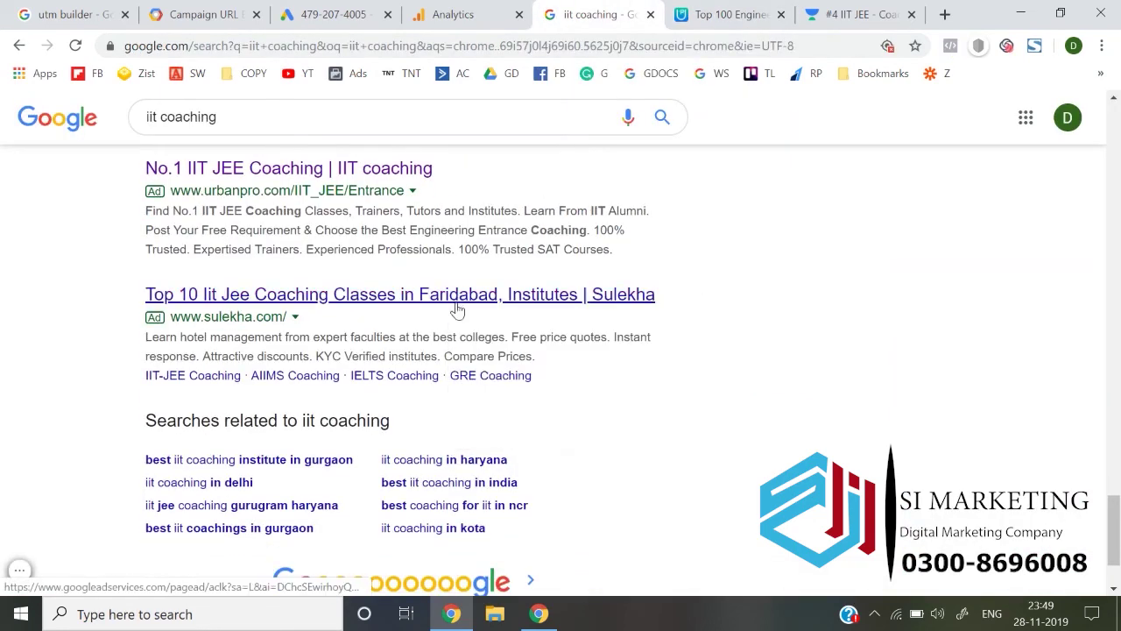
left_click(744, 14)
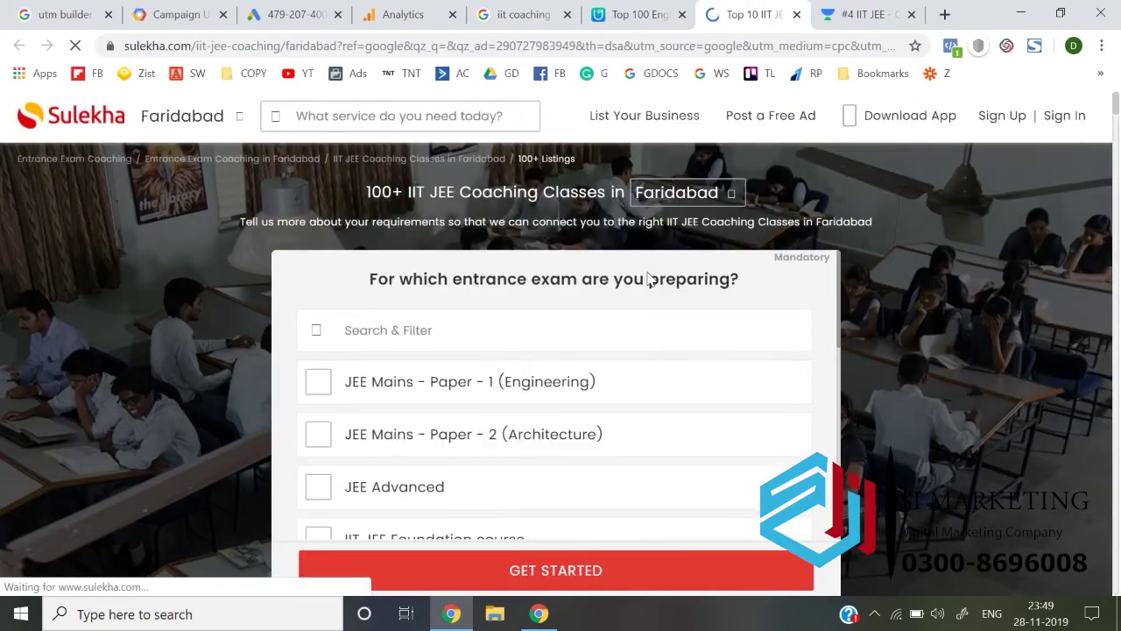
left_click(570, 11)
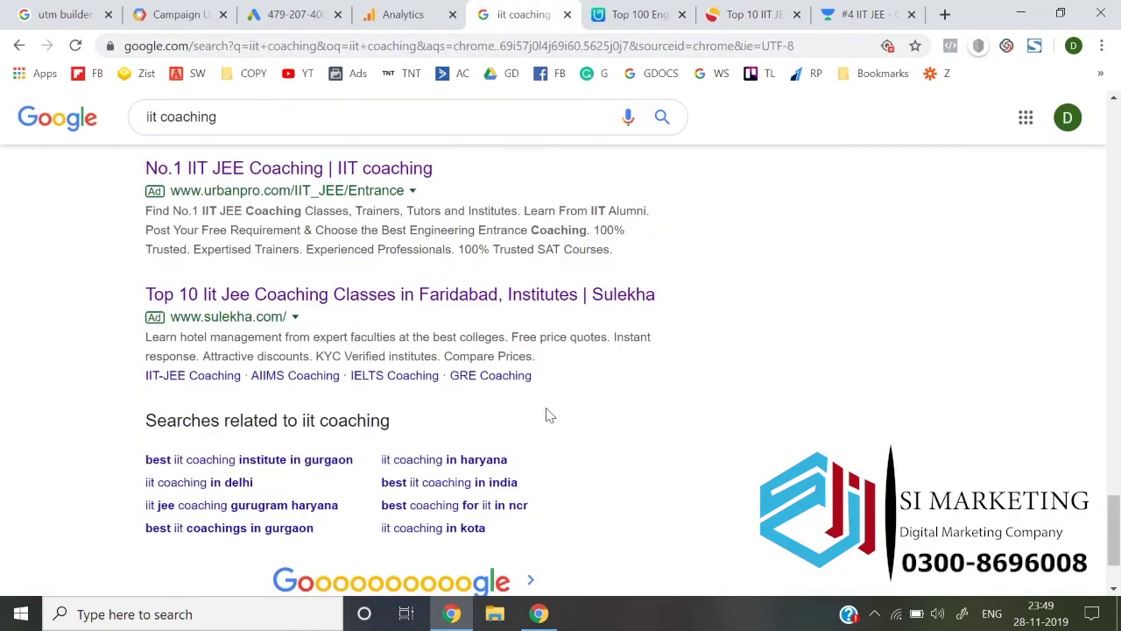
On results page 2, open the Gradeup 'Best JEE Main Online Coaching' ad in a new tab.
scroll(545, 412, "down", 2)
left_click(325, 492)
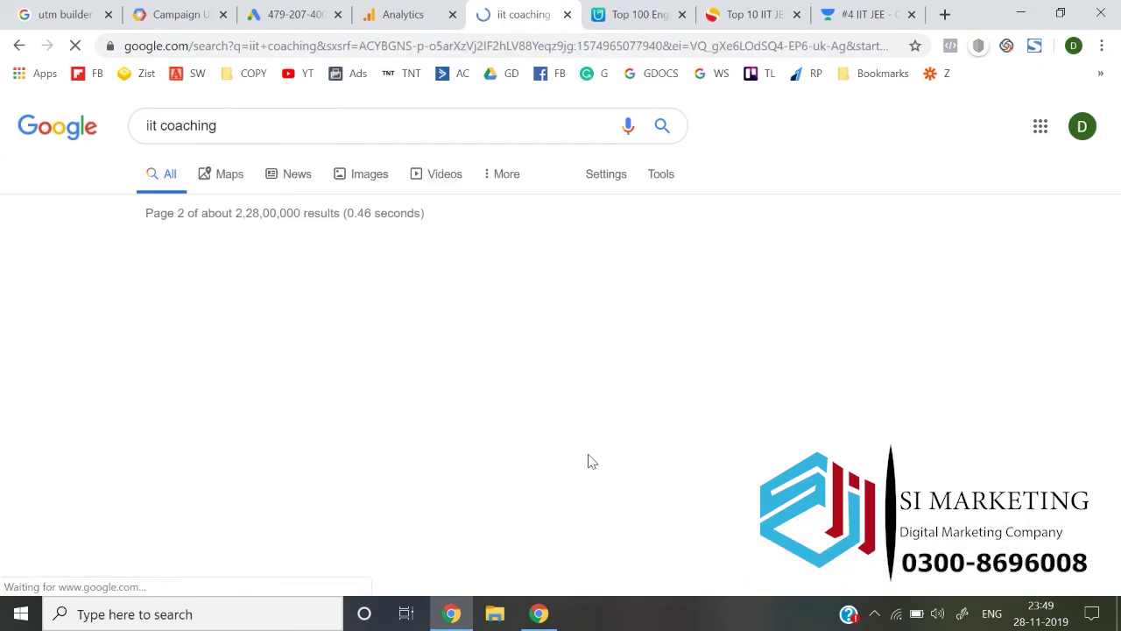
scroll(505, 425, "down", 1)
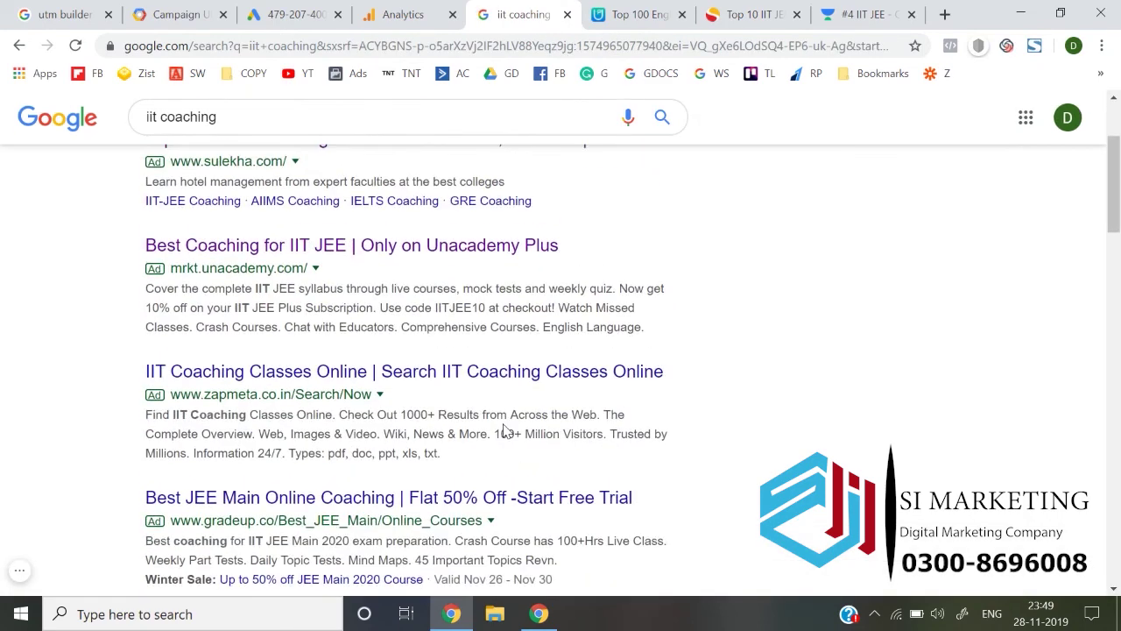
scroll(504, 430, "down", 1)
scroll(383, 267, "down", 1)
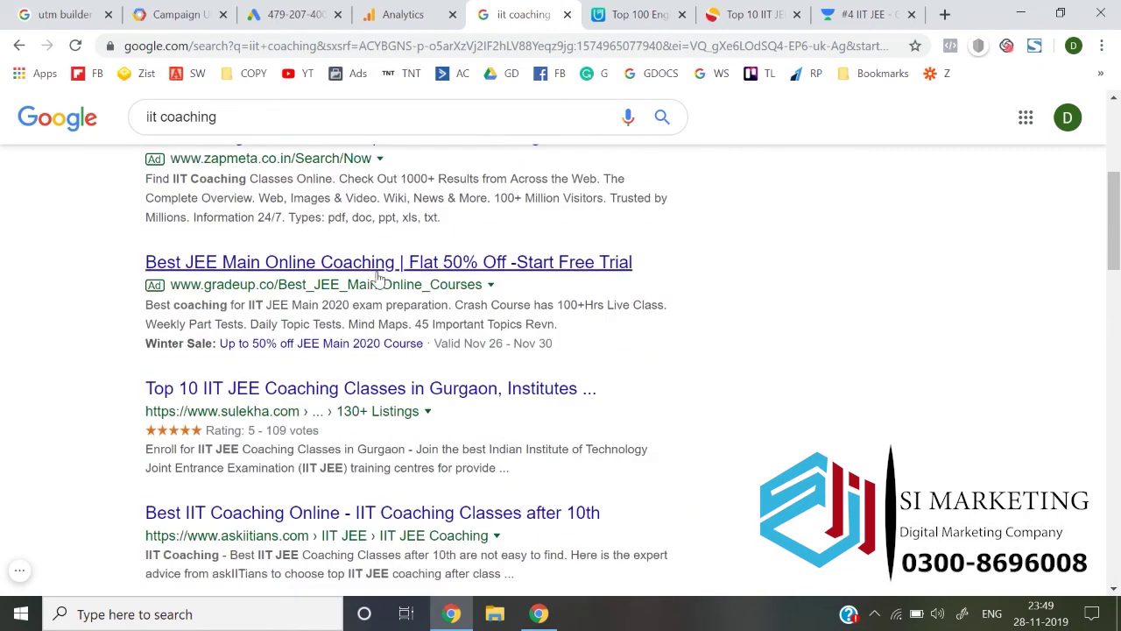
right_click(379, 276)
left_click(446, 285)
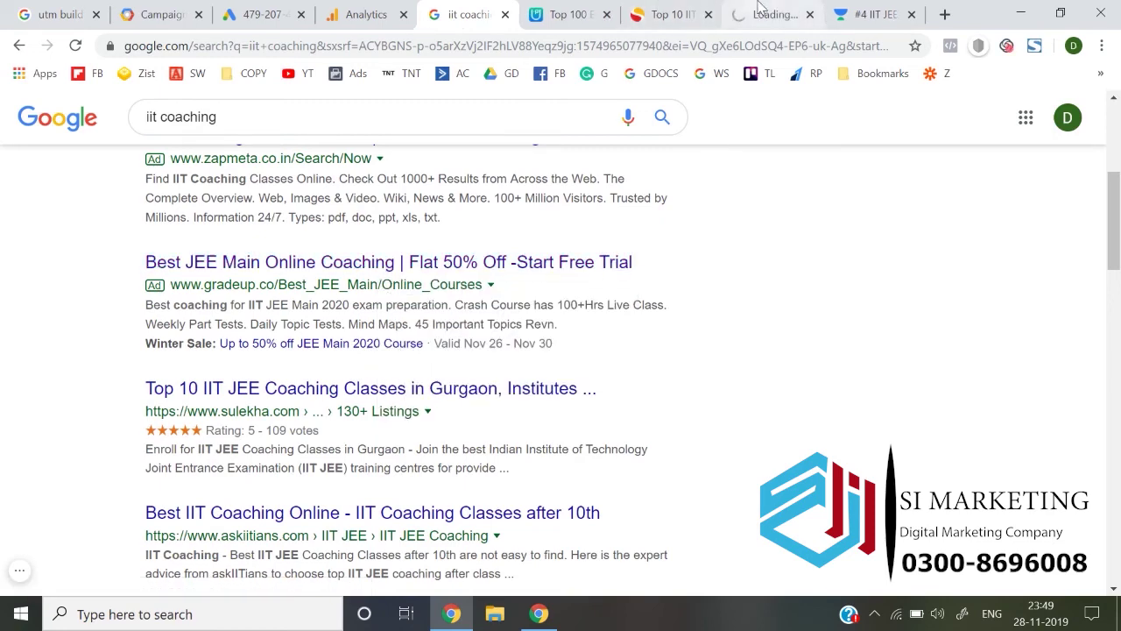
Show Gradeup's full landing URL and highlight its utm_source=adwords parameter.
key("ctrl+Tab")
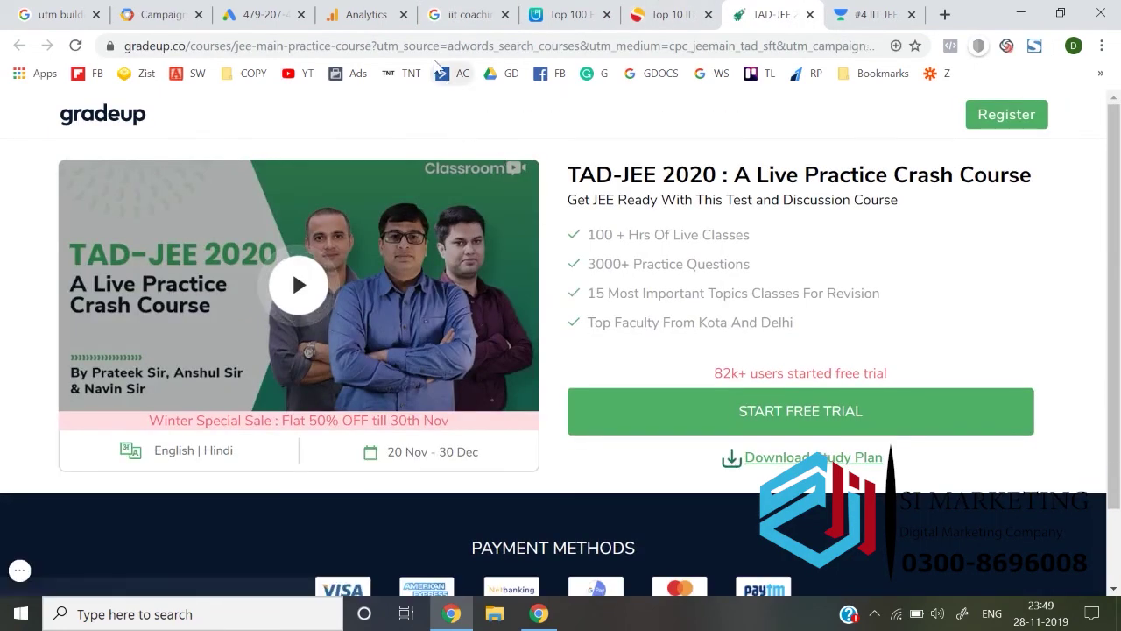
left_click(437, 46)
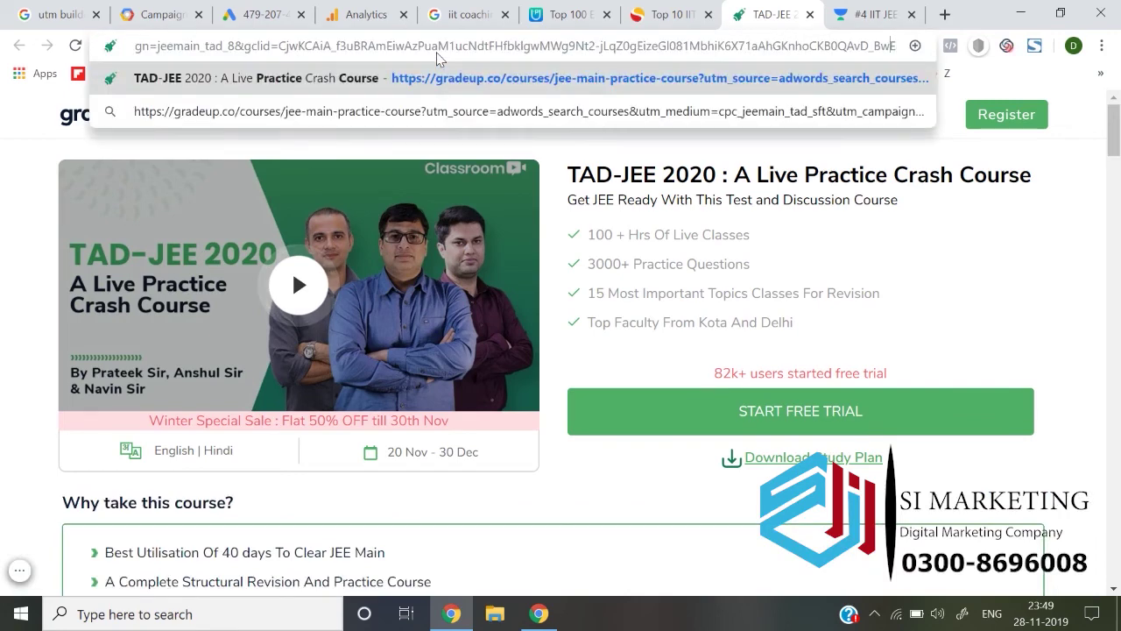
left_click(2, 260)
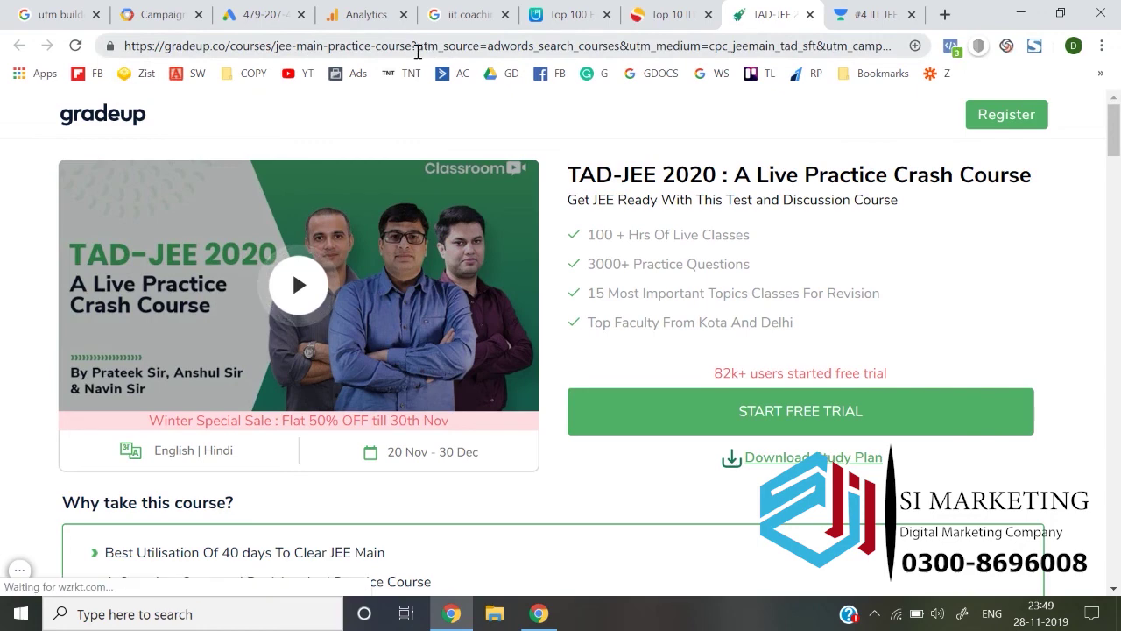
mouse_move(417, 46)
left_mouse_down()
mouse_move(714, 48)
mouse_move(798, 66)
mouse_move(914, 43)
mouse_move(771, 76)
mouse_move(753, 48)
mouse_move(868, 49)
mouse_move(1006, 22)
left_mouse_up()
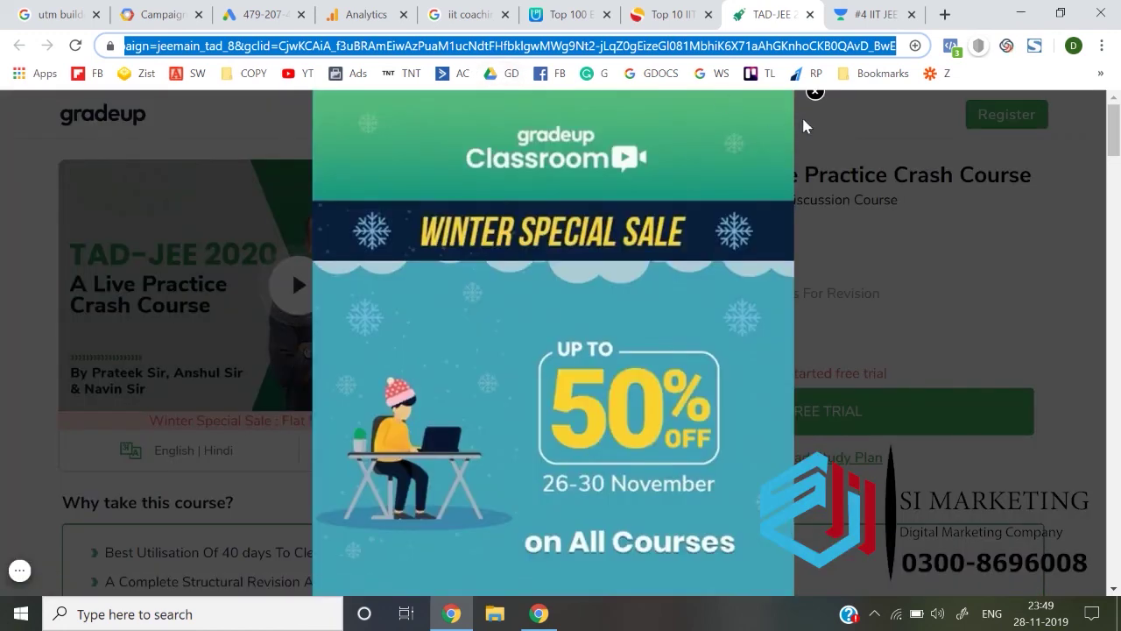
Close the Winter Special Sale popup and return to the Google Ads Edit text ad page.
left_click(808, 102)
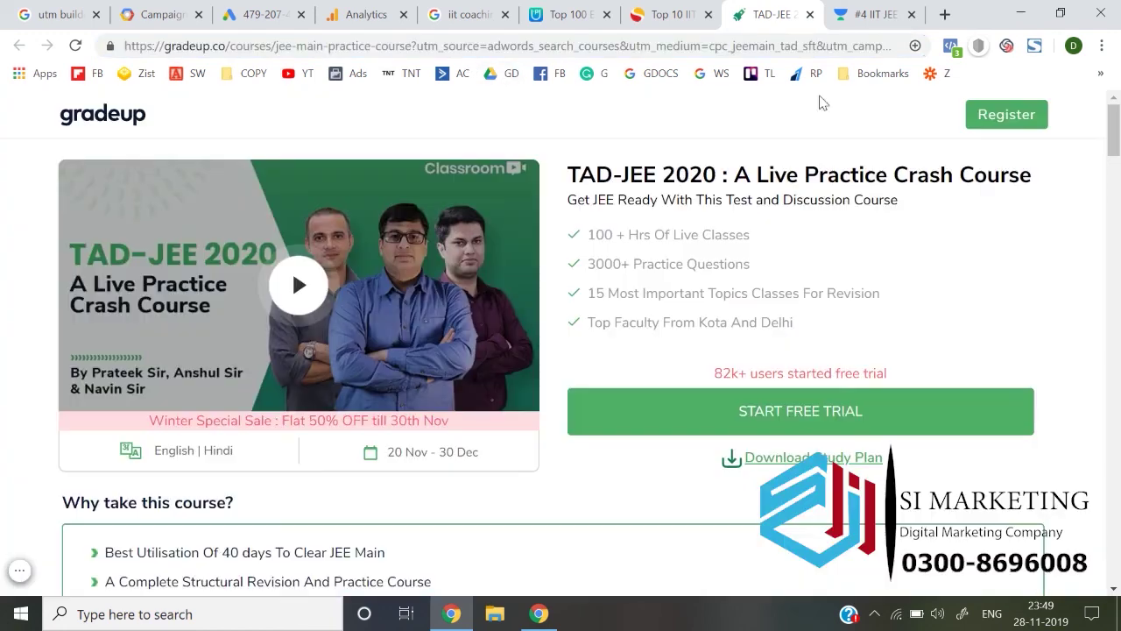
left_click(814, 92)
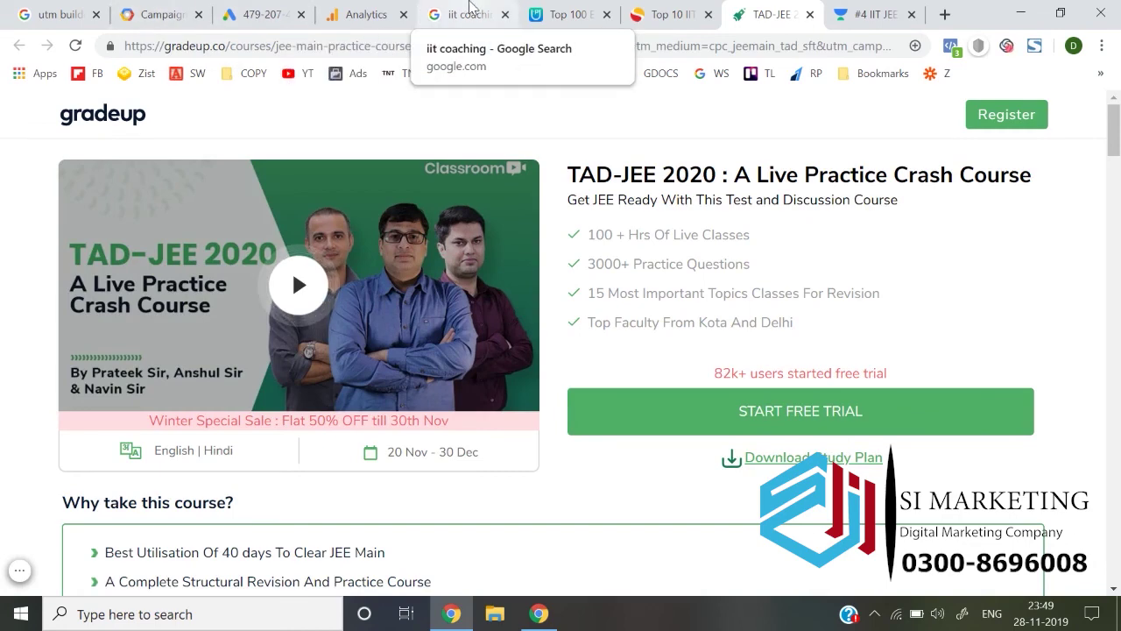
left_click(262, 14)
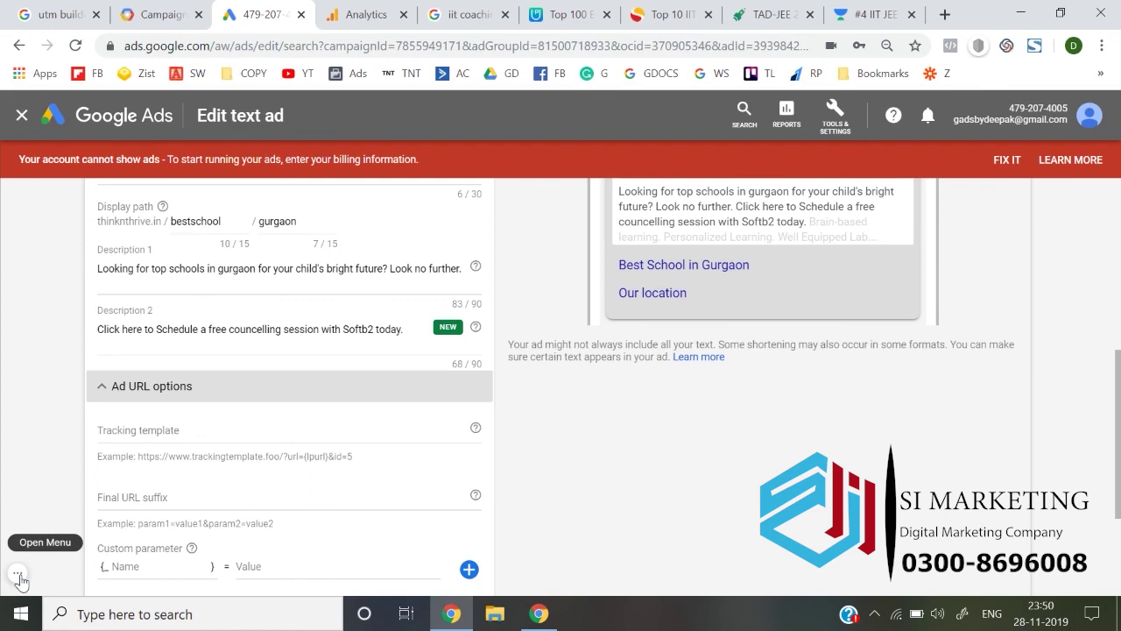
left_click(18, 576)
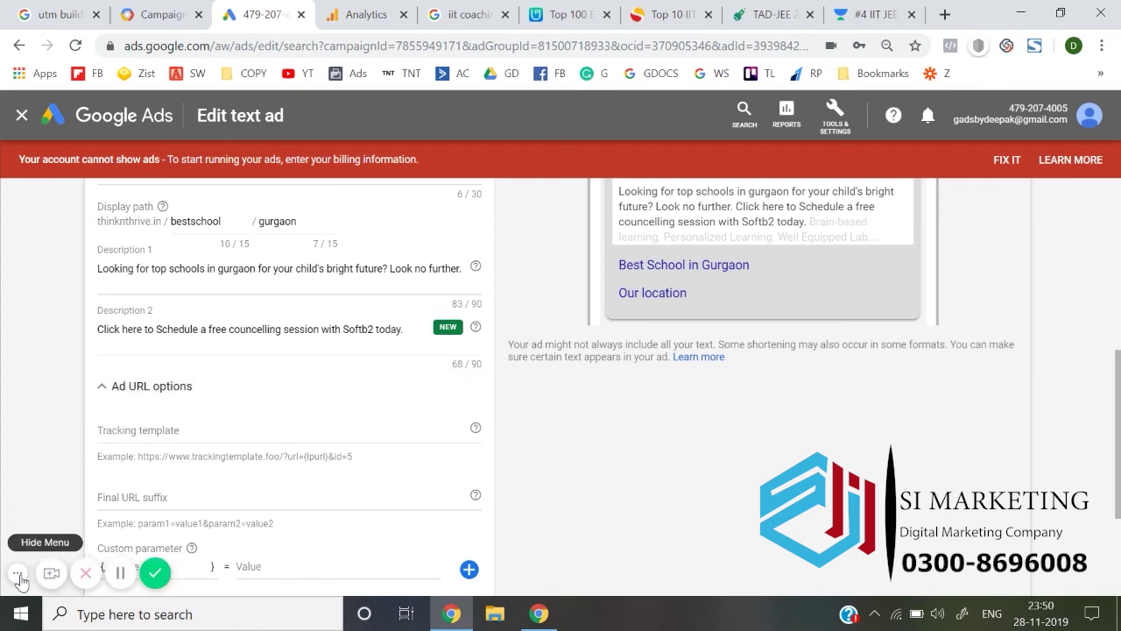